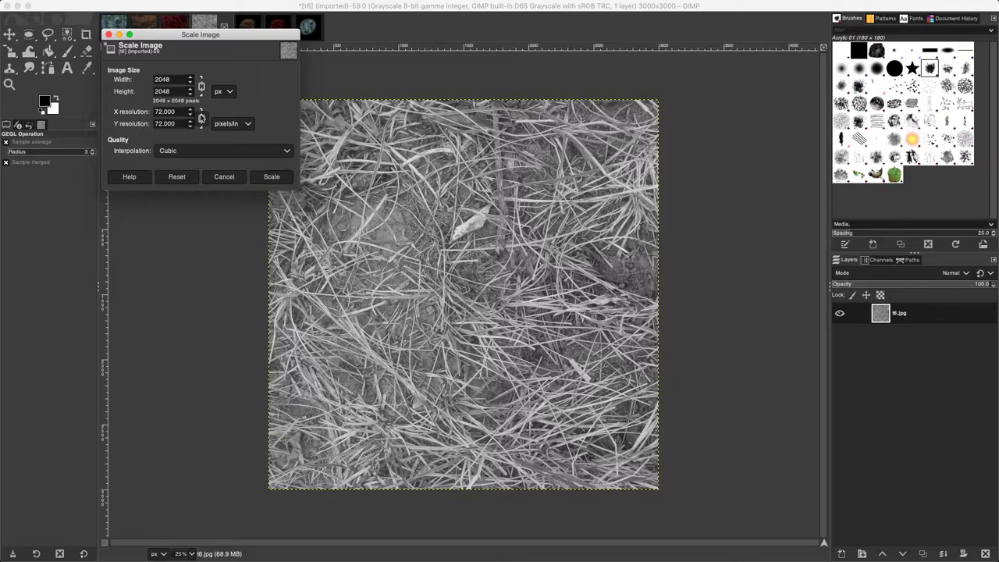
- Scale the image to 2048 × 2048 pixels and convert it from grayscale to RGB mode
click(271, 178)
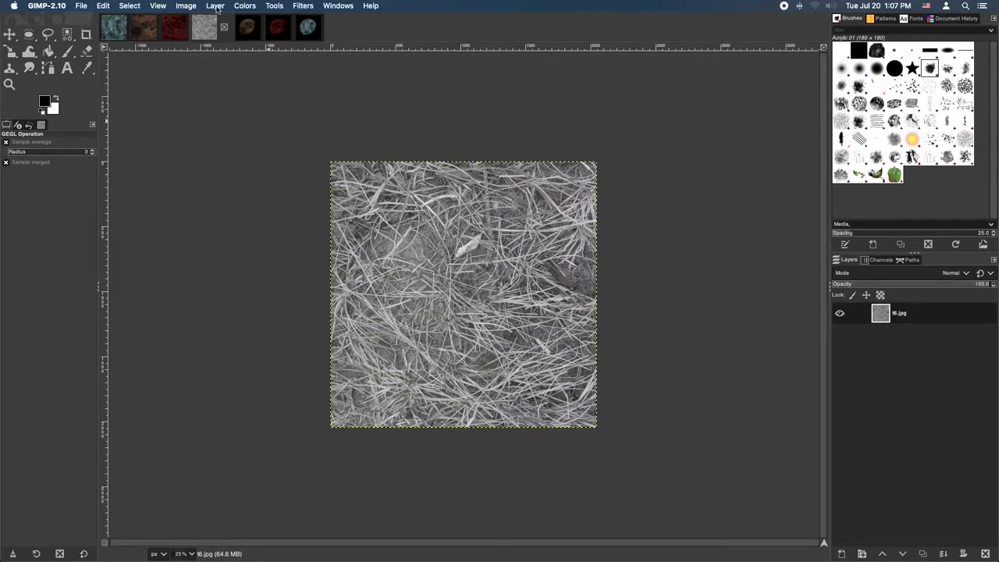
click(186, 5)
mouse_move(199, 28)
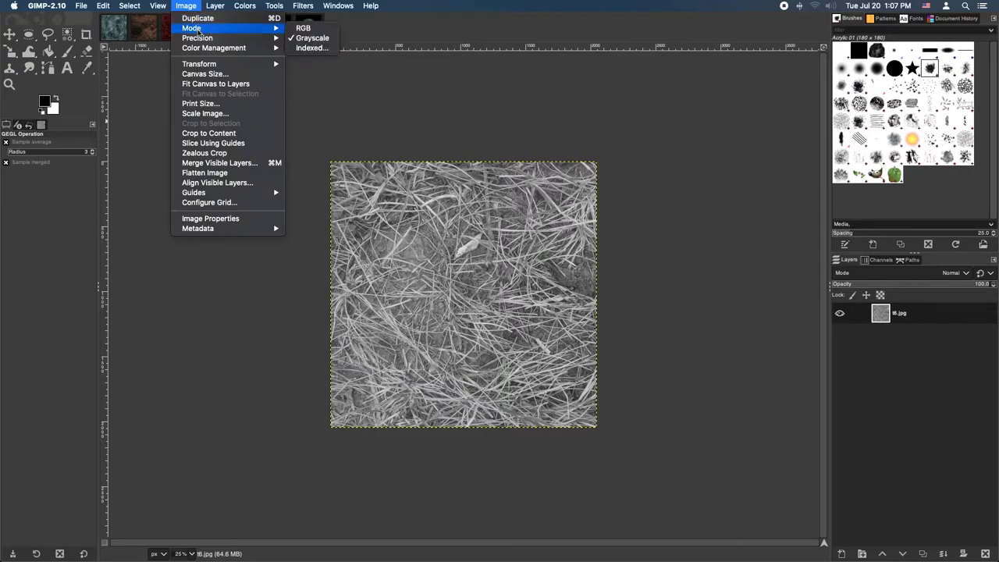
click(303, 28)
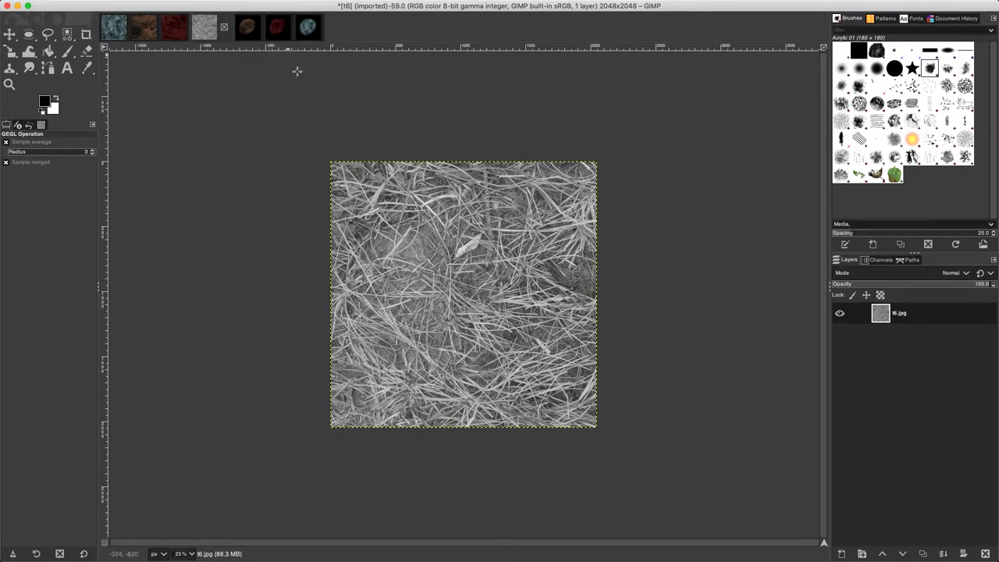
- Darken the grass texture with Levels, using a low input of 58 and a gamma of 0.67
mouse_move(282, 5)
click(196, 7)
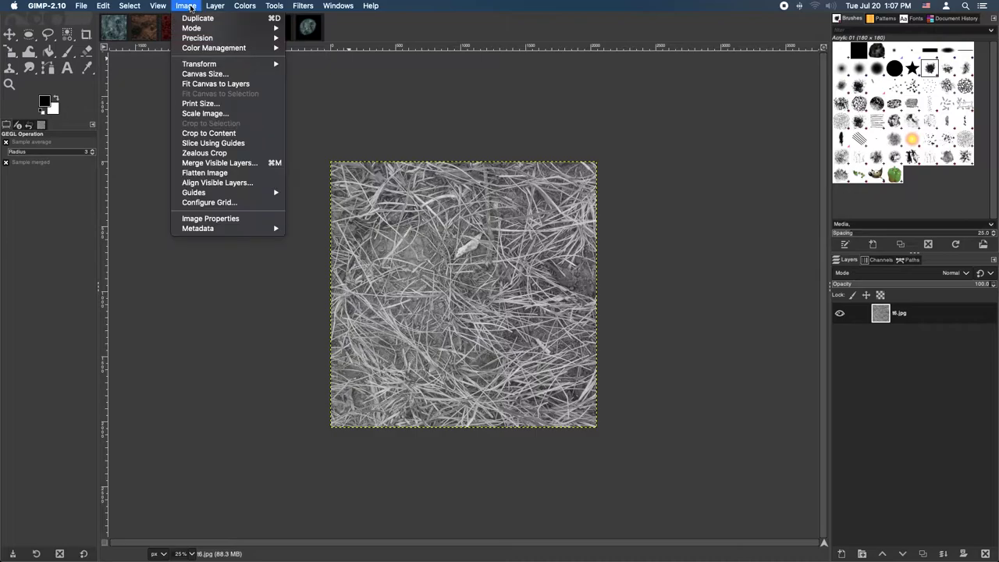
mouse_move(202, 28)
mouse_move(244, 6)
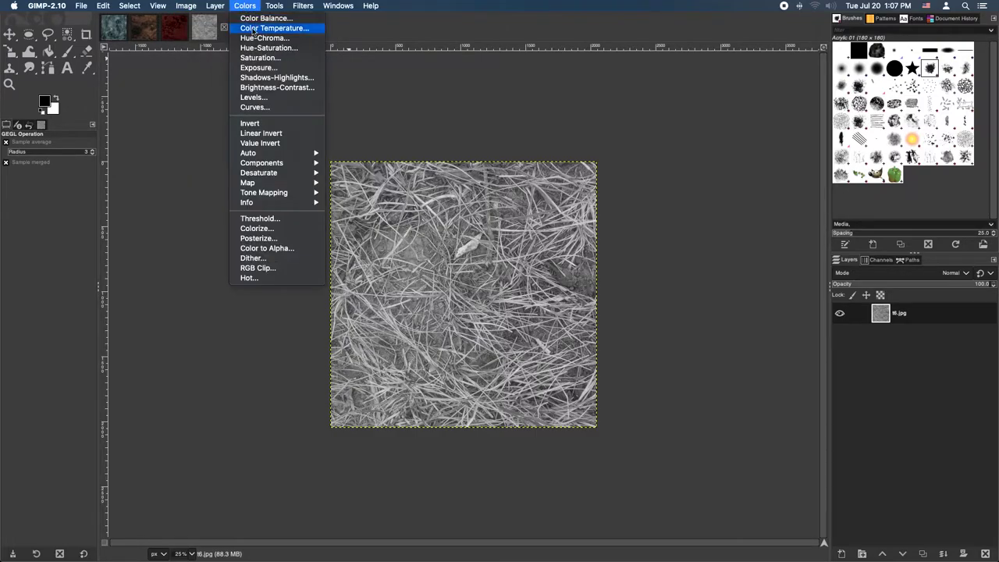
click(254, 97)
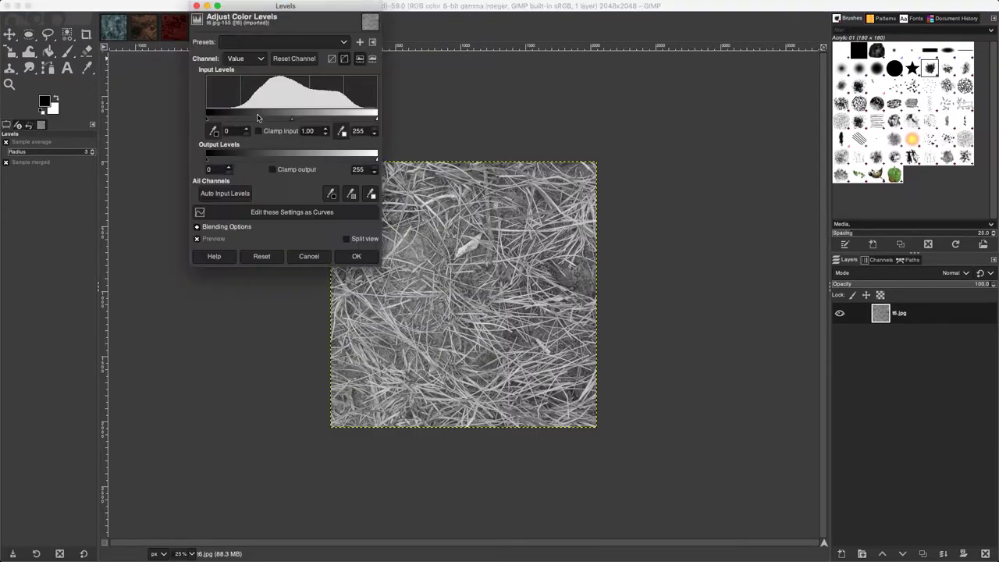
drag(220, 123, 245, 123)
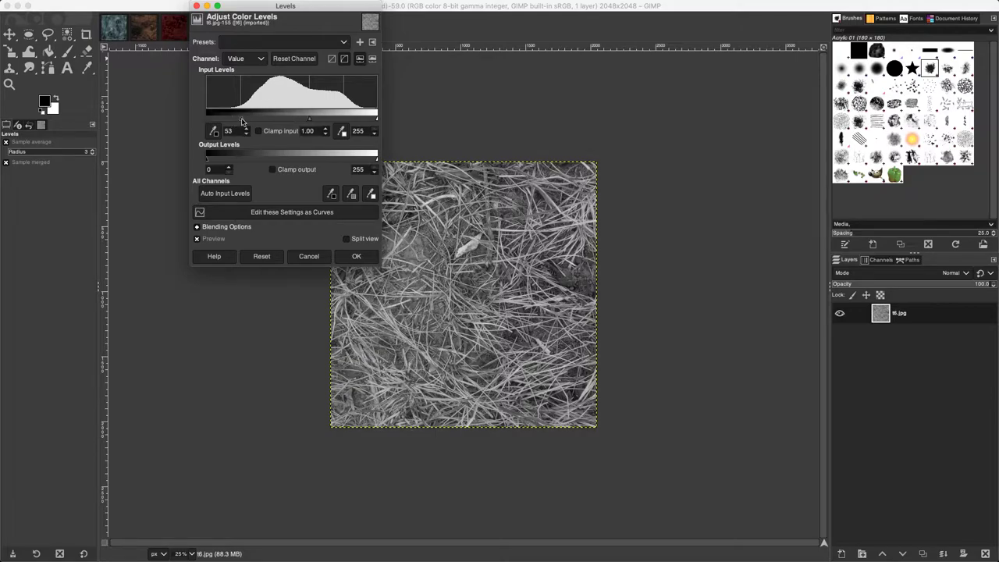
drag(312, 123, 324, 123)
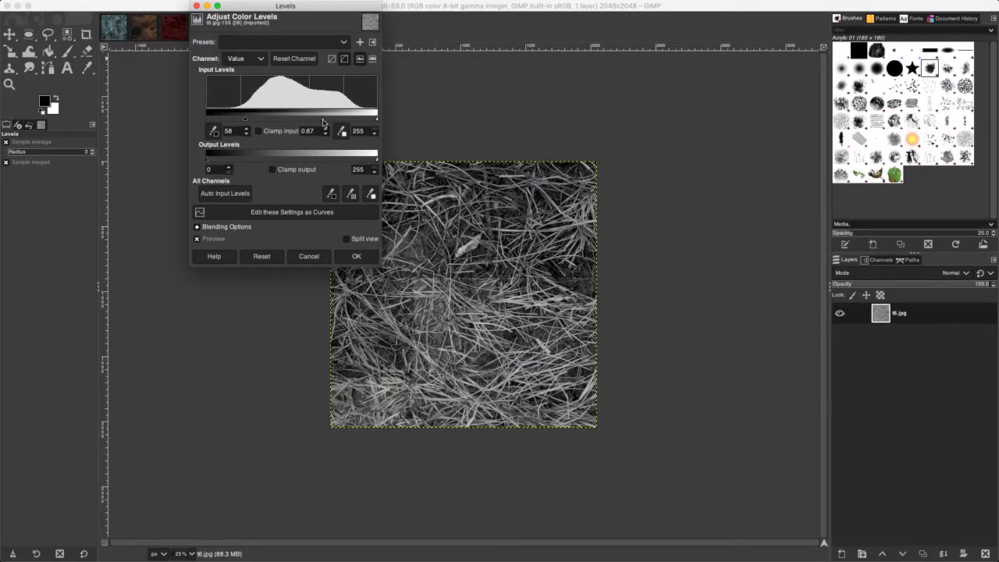
click(354, 256)
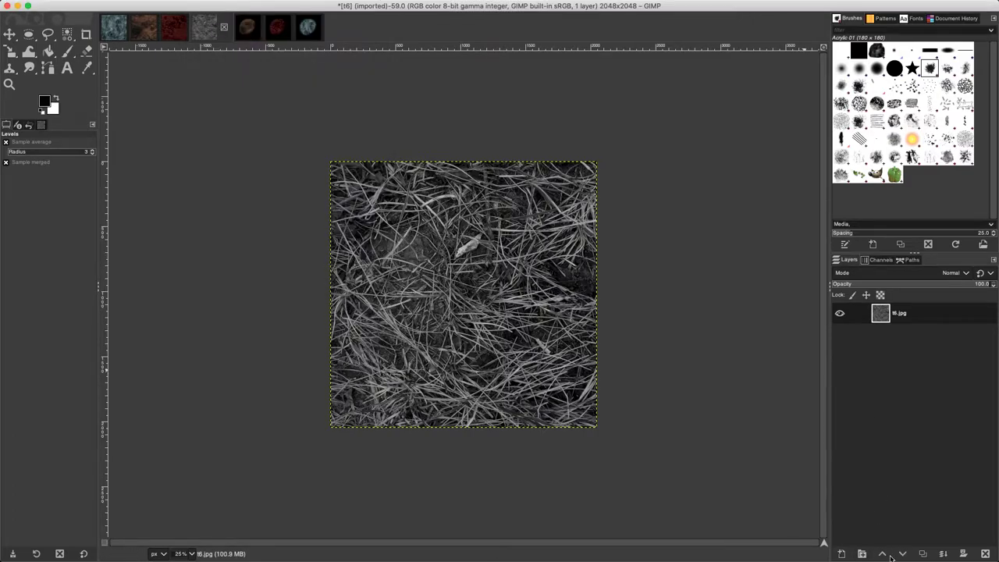
- Duplicate the t6.jpg layer and apply a Gaussian Blur of about 17.3 to the copy
click(929, 555)
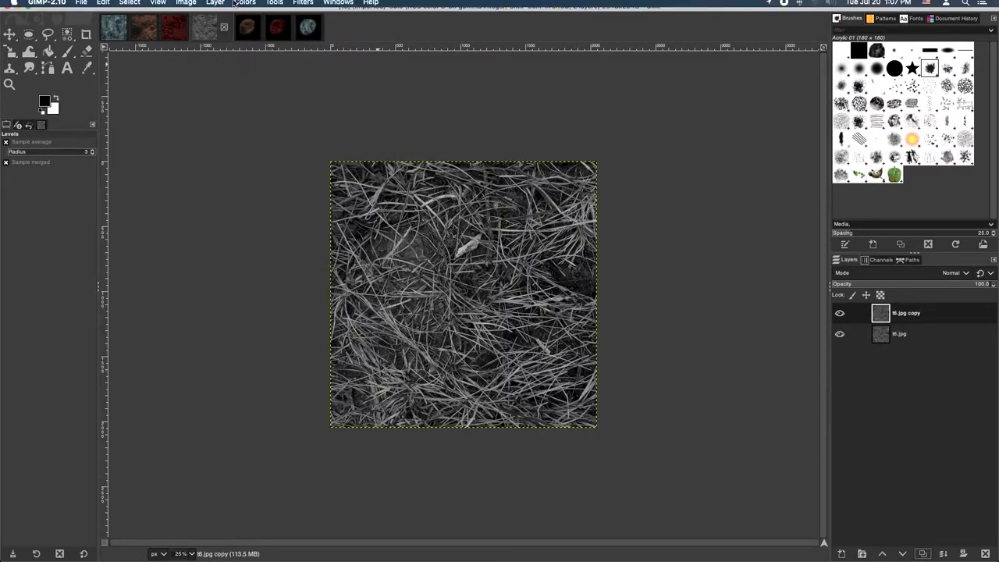
click(273, 6)
mouse_move(303, 6)
mouse_move(316, 64)
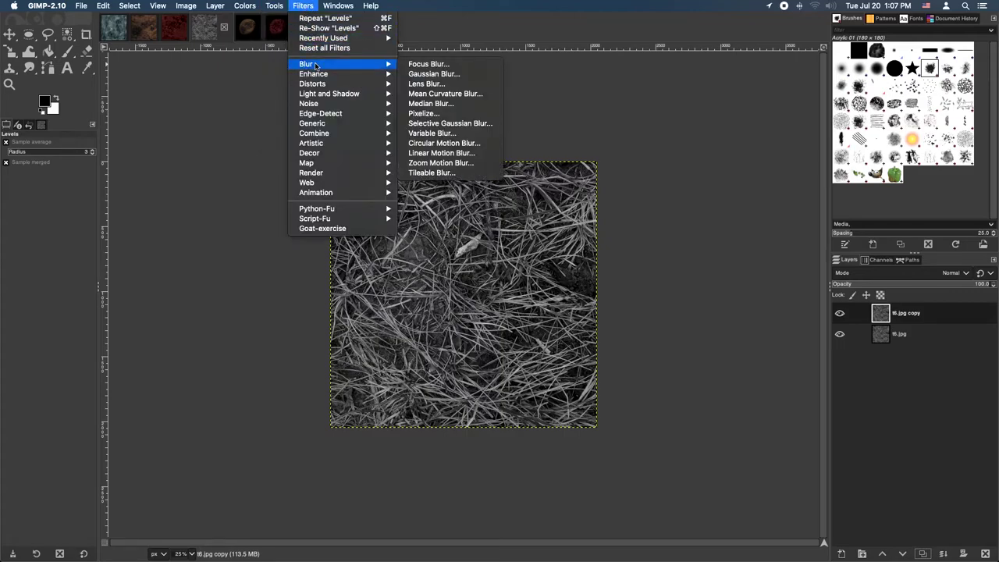
click(434, 73)
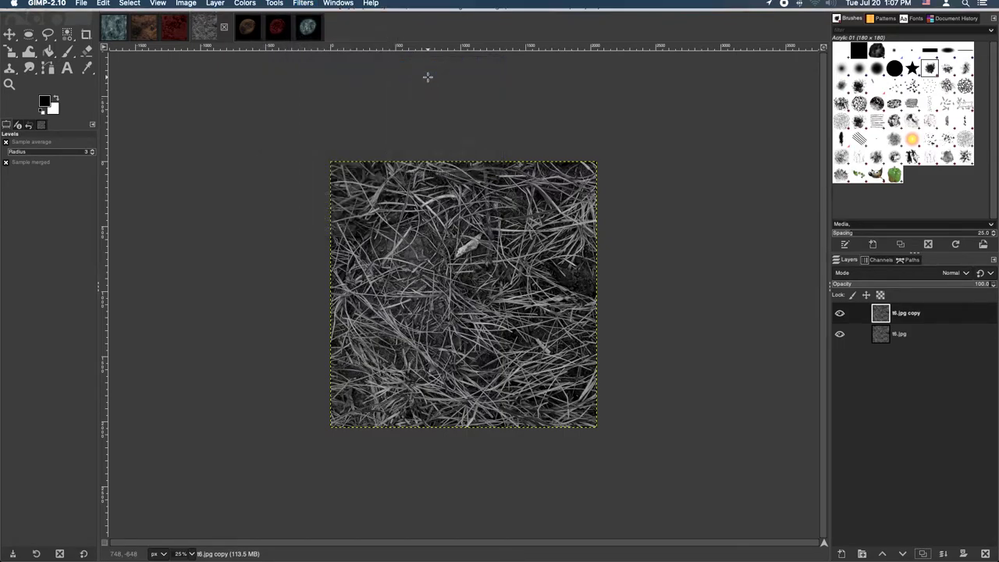
click(682, 54)
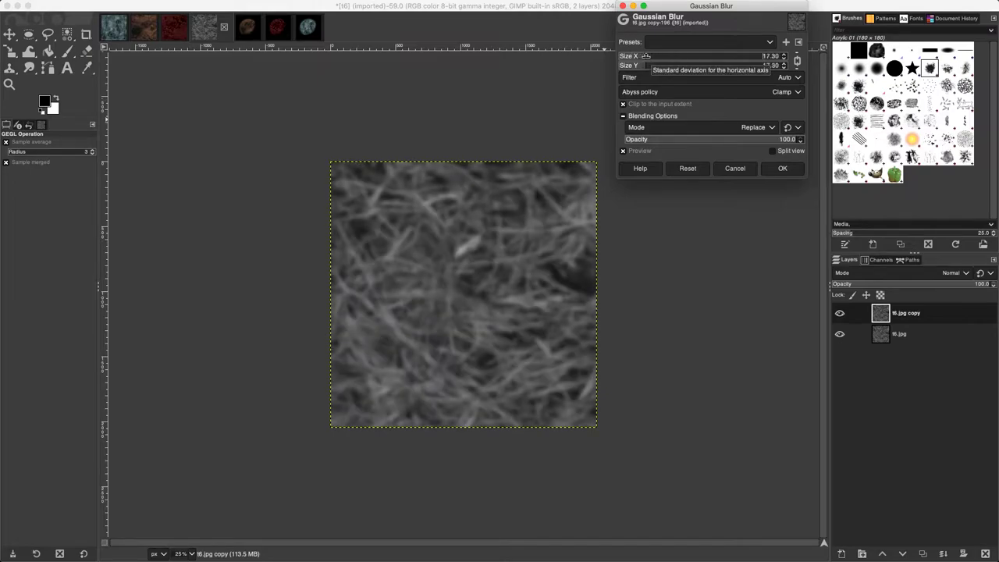
click(782, 168)
- Apply a Bump Map to the blurred copy using the original t6.jpg layer as aux input, with elevation 29.55 and depth 13
click(274, 5)
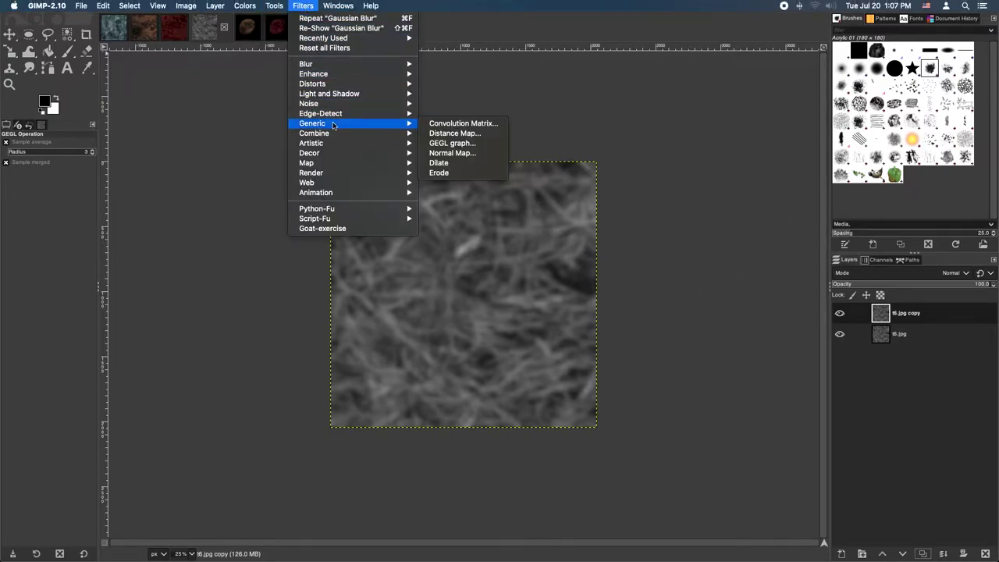
mouse_move(349, 162)
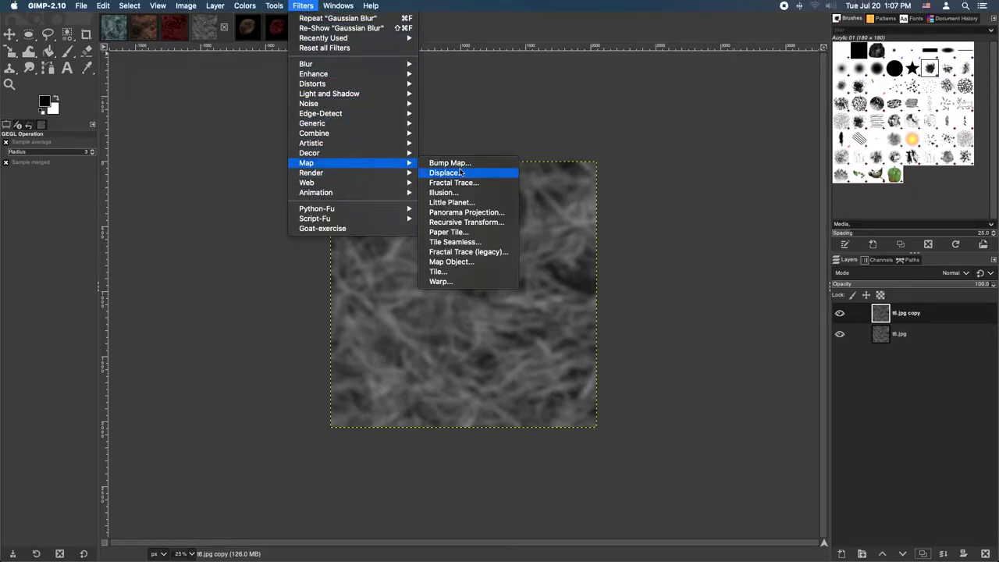
click(463, 165)
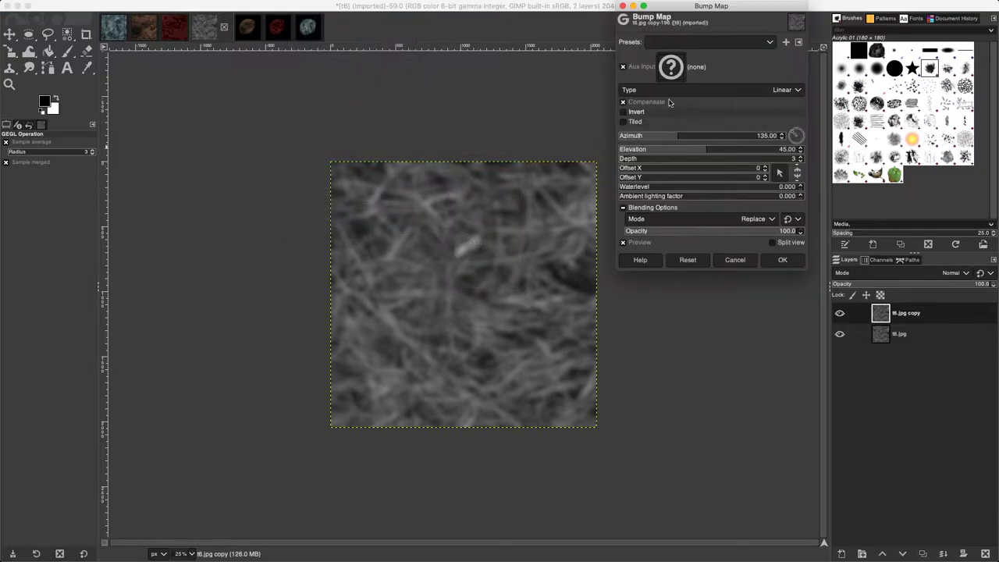
click(672, 69)
scroll(705, 153, up, 3)
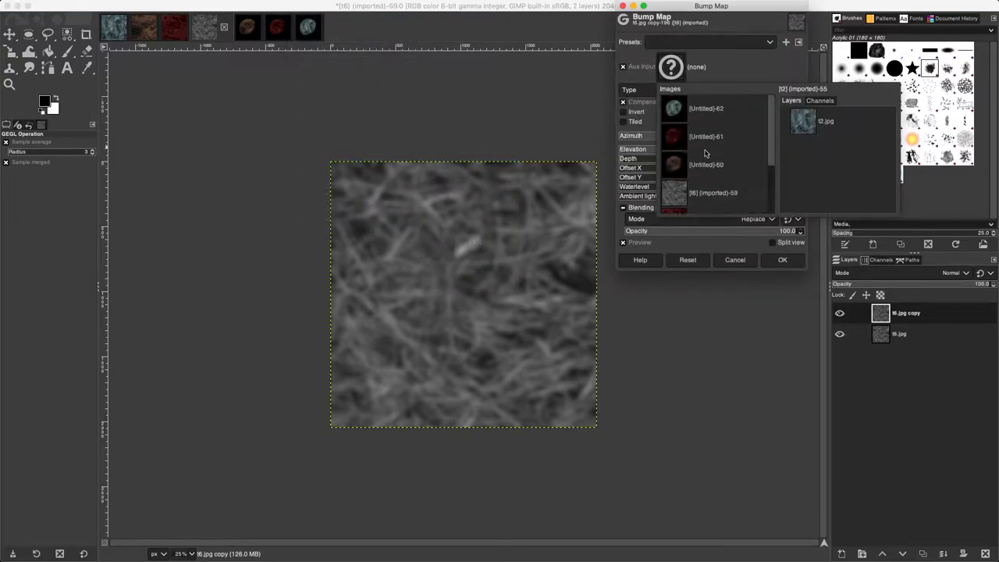
click(676, 196)
click(812, 153)
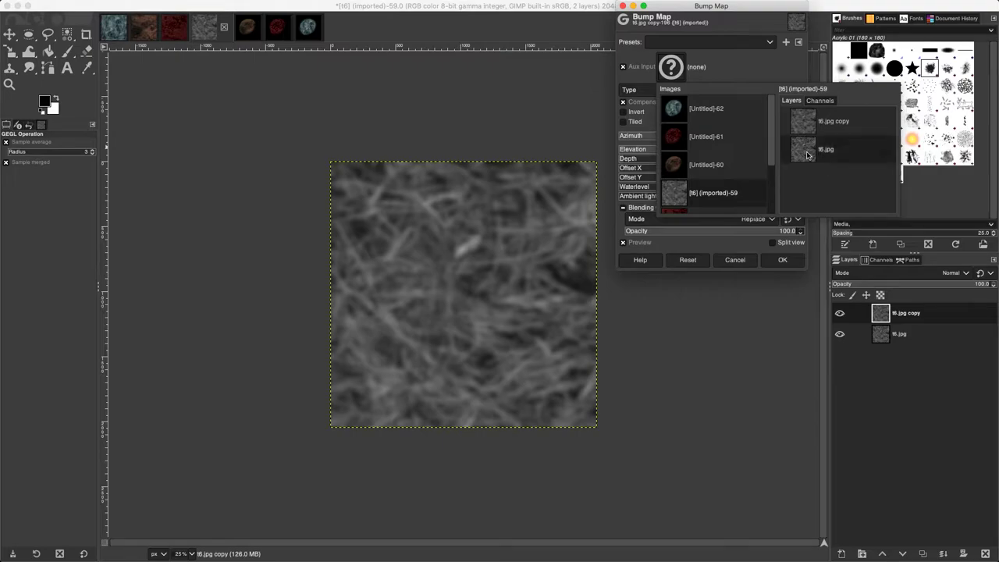
drag(701, 149, 654, 158)
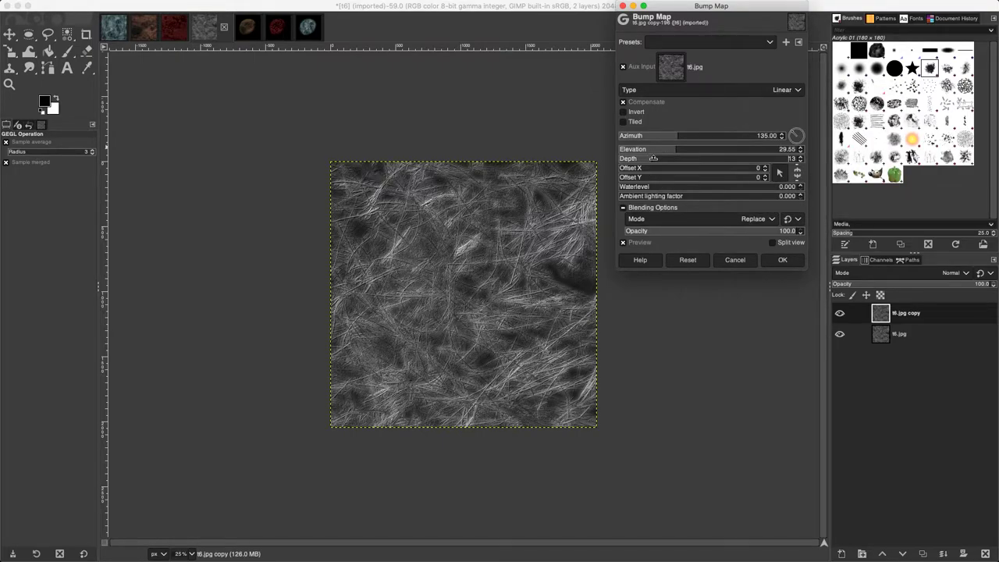
click(782, 261)
- Add a new transparent layer on top and bucket-fill it with olive green 7b8a3b
click(841, 553)
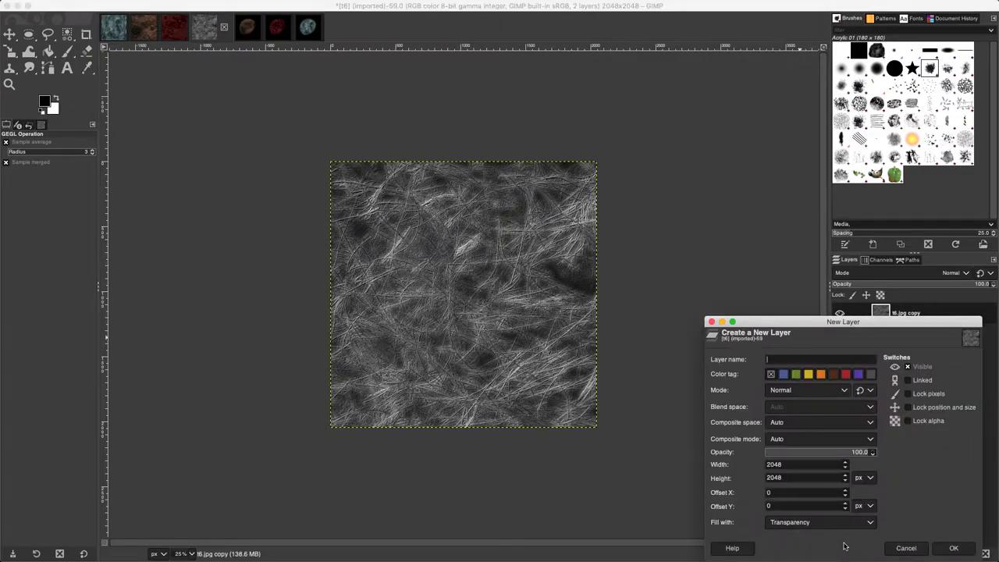
click(953, 548)
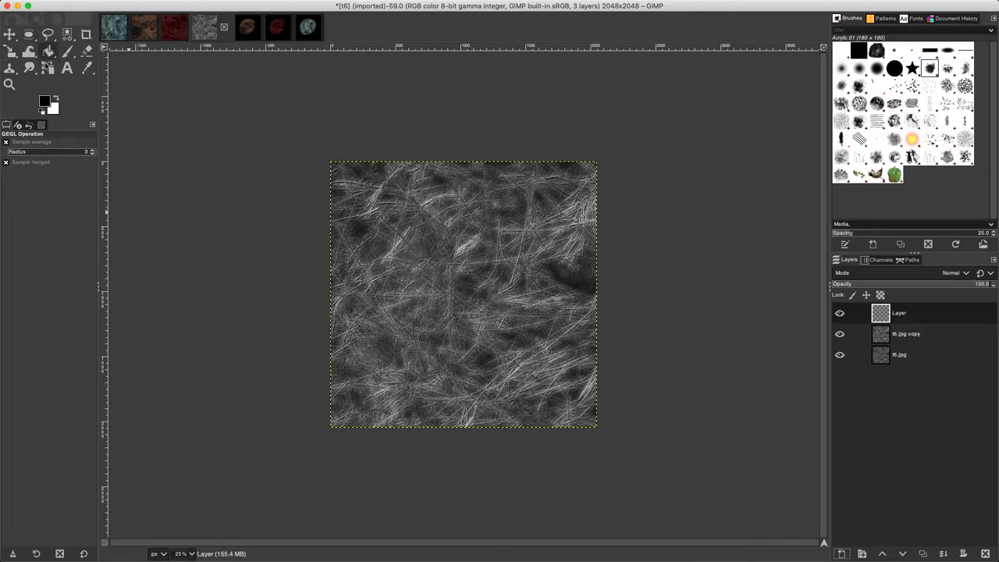
click(45, 103)
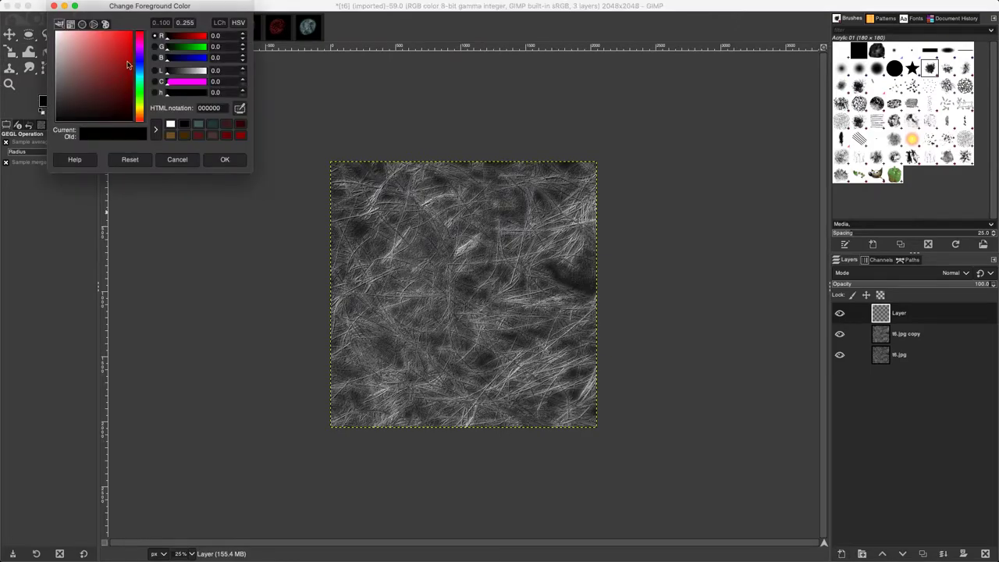
click(142, 100)
drag(110, 94, 100, 75)
click(225, 159)
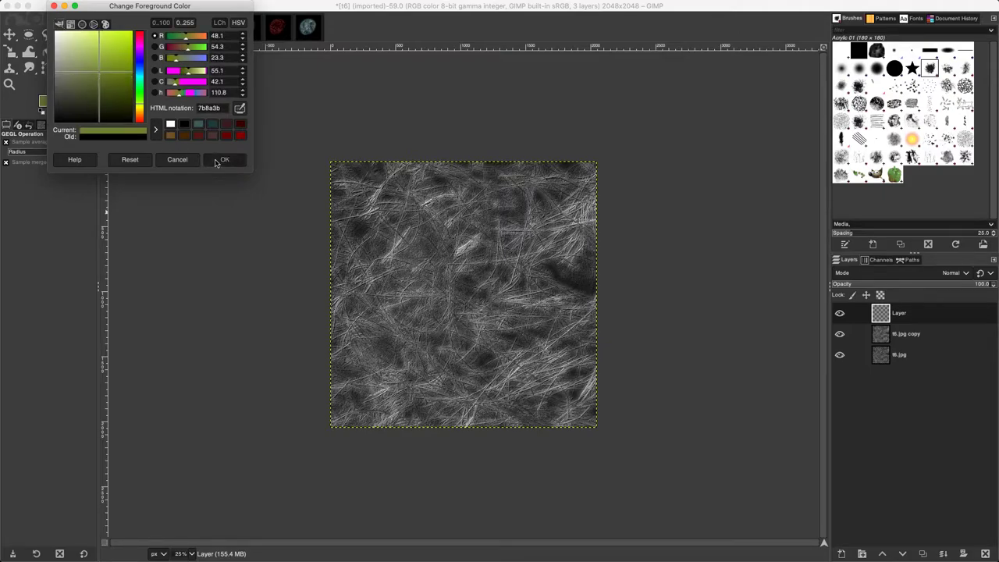
click(48, 67)
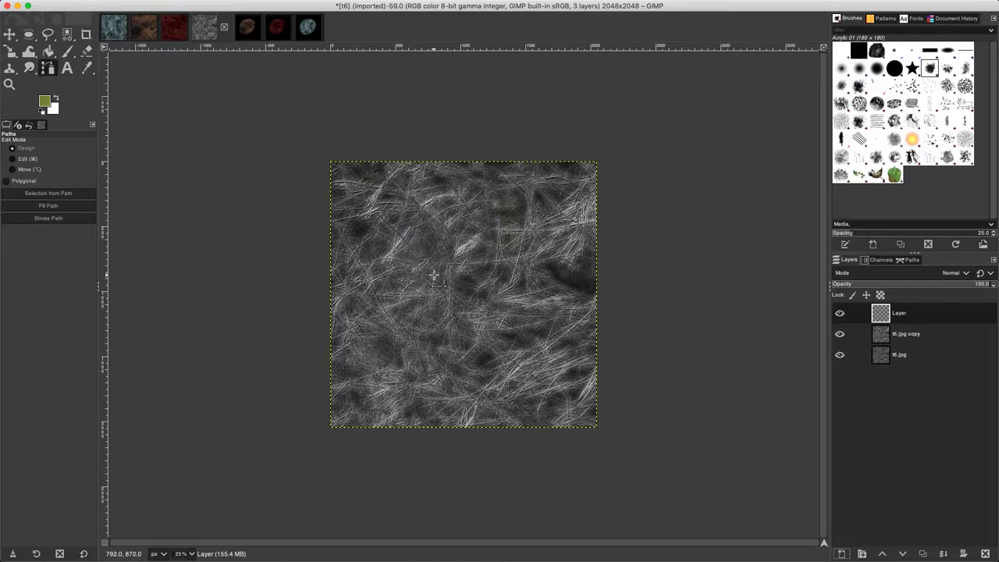
click(47, 51)
click(444, 266)
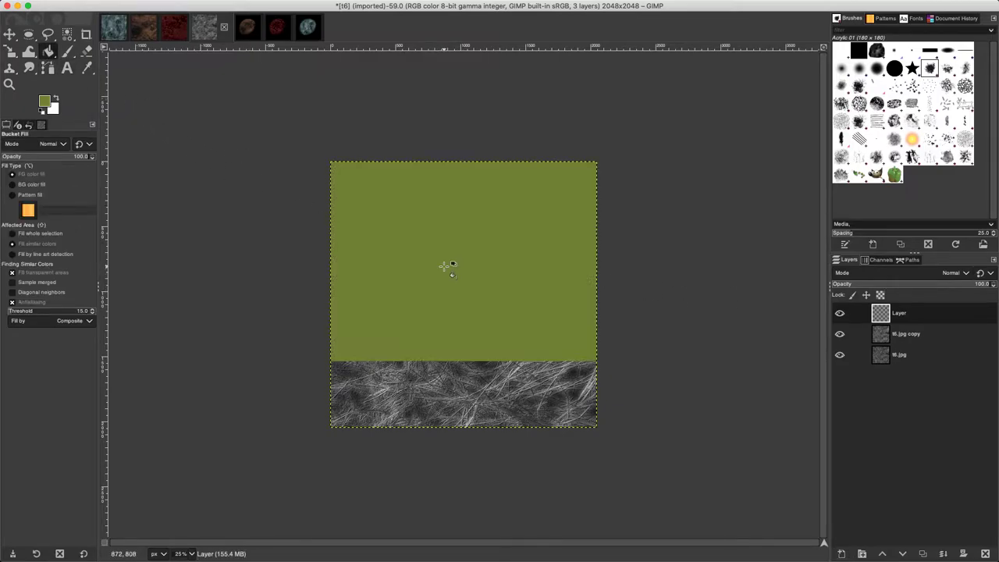
- Set the green layer's blend mode to Addition and merge all visible layers
click(957, 272)
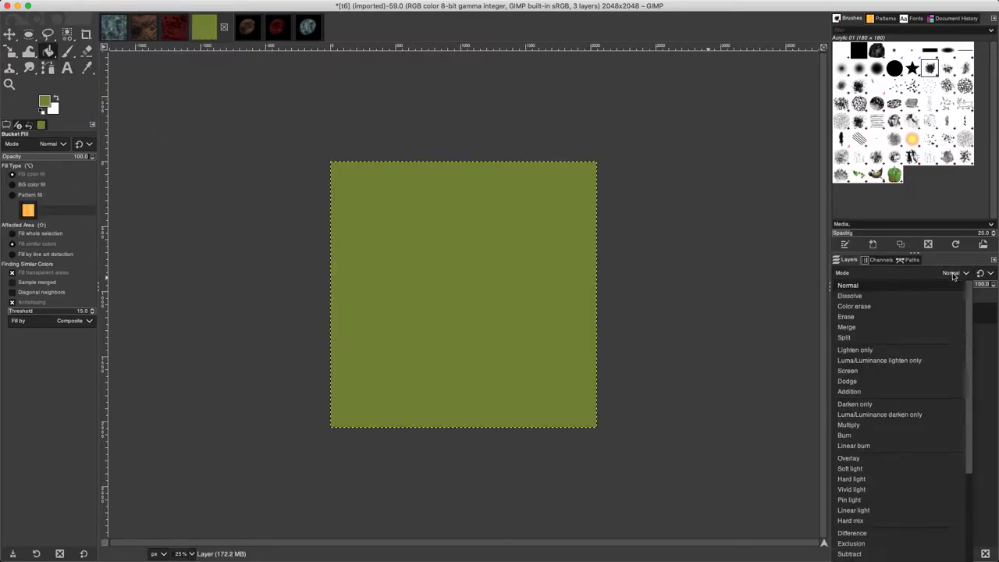
click(870, 392)
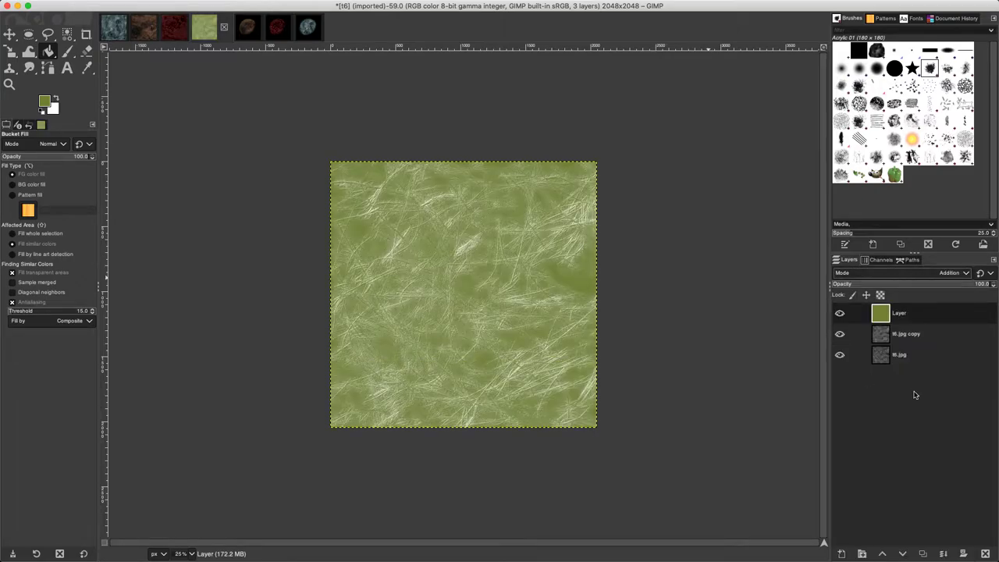
right_click(896, 408)
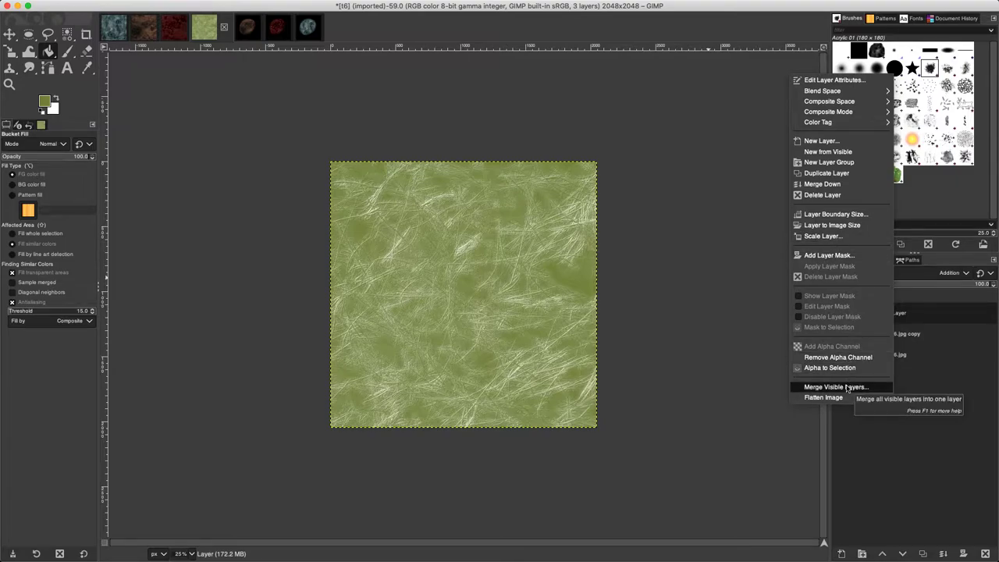
click(848, 388)
click(894, 435)
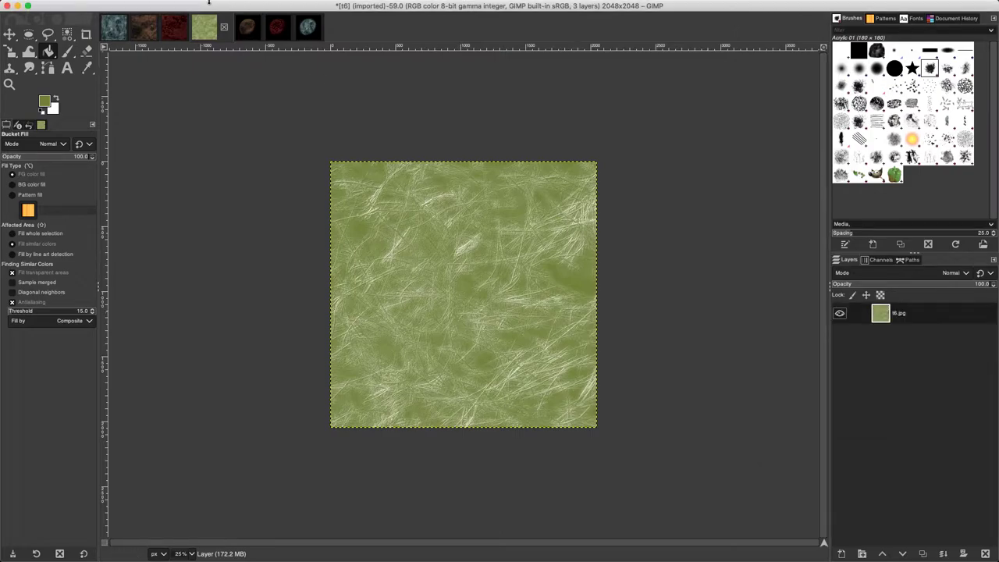
- Darken the merged layer with Levels, using a low input of 43 and a gamma of 0.78
click(245, 6)
click(262, 101)
drag(208, 123, 236, 123)
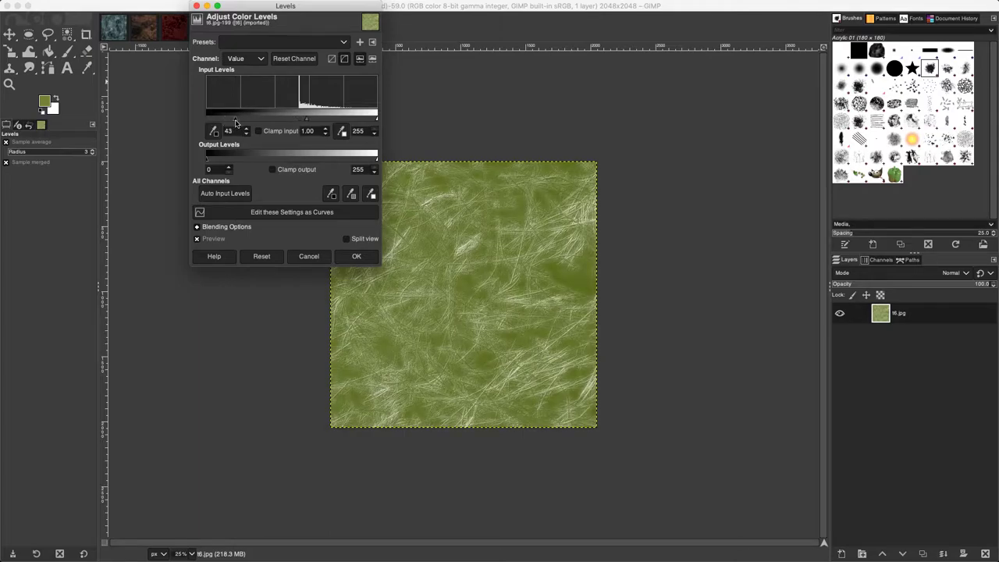
drag(308, 123, 316, 124)
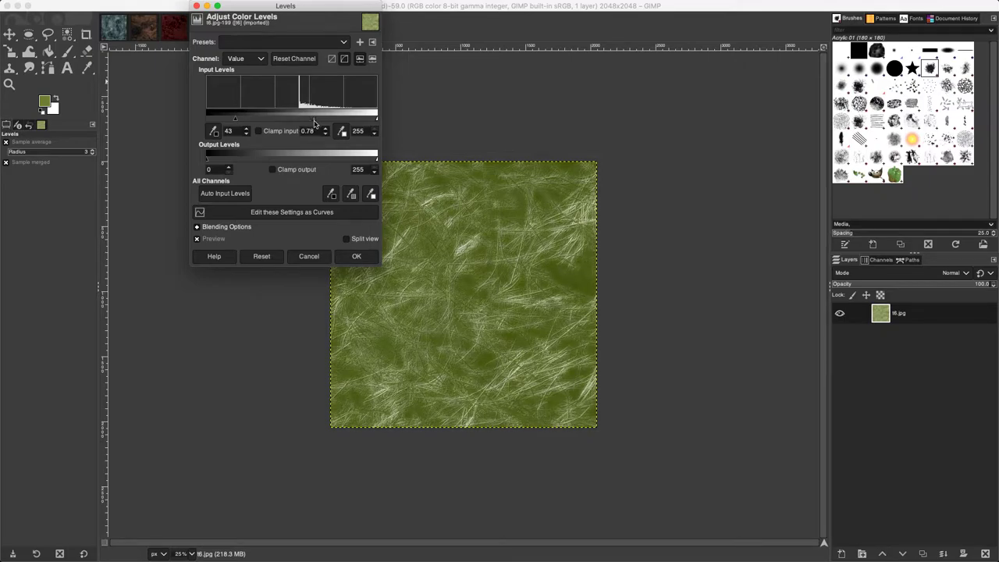
click(353, 257)
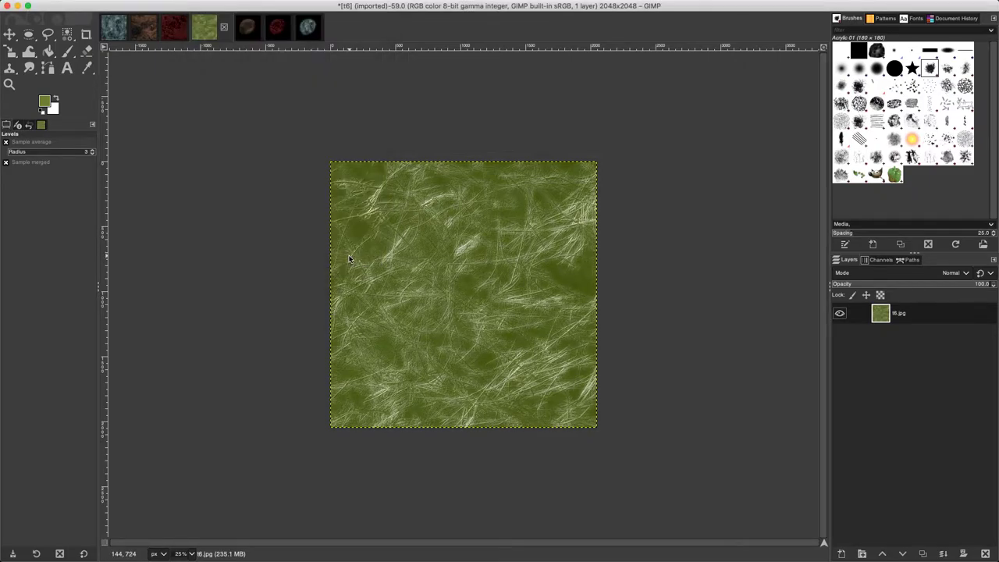
- Colorize the t6.jpg layer with dark teal 215353
click(244, 5)
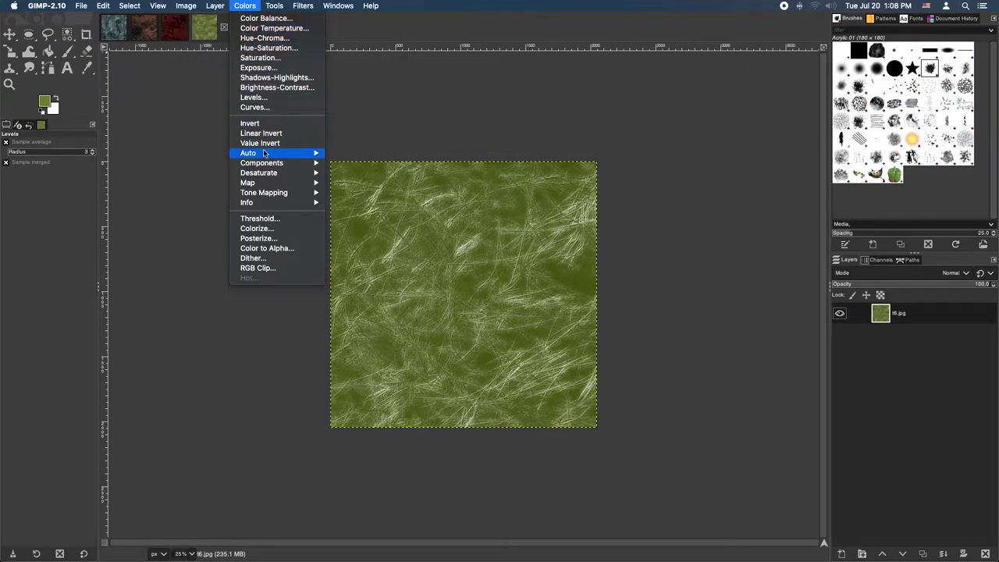
click(258, 229)
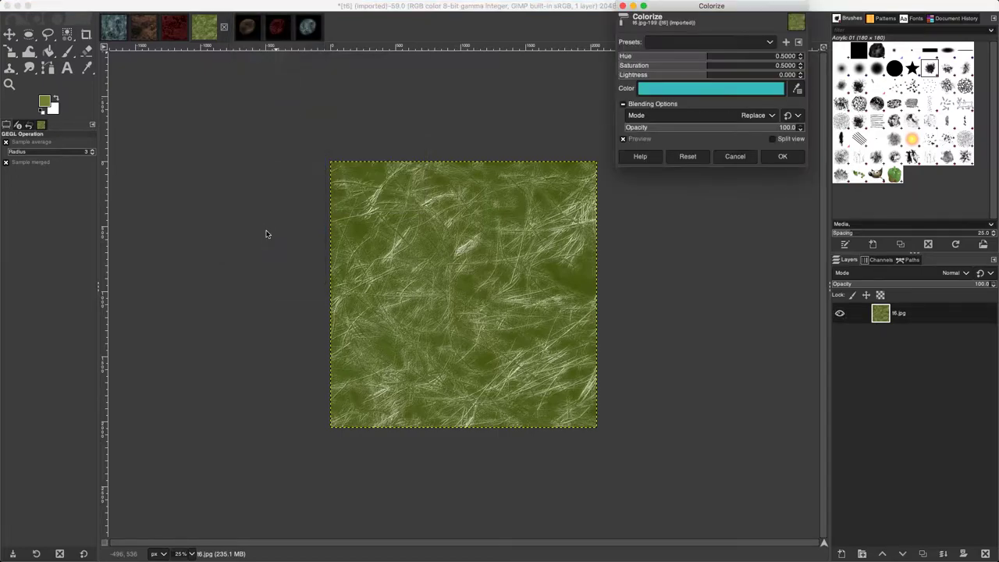
click(710, 90)
click(664, 96)
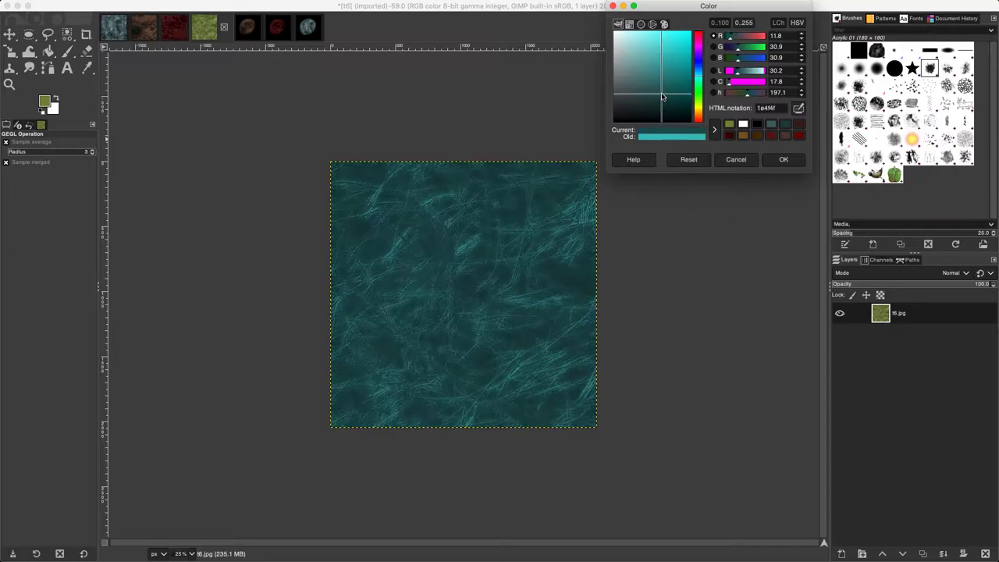
drag(663, 95, 660, 95)
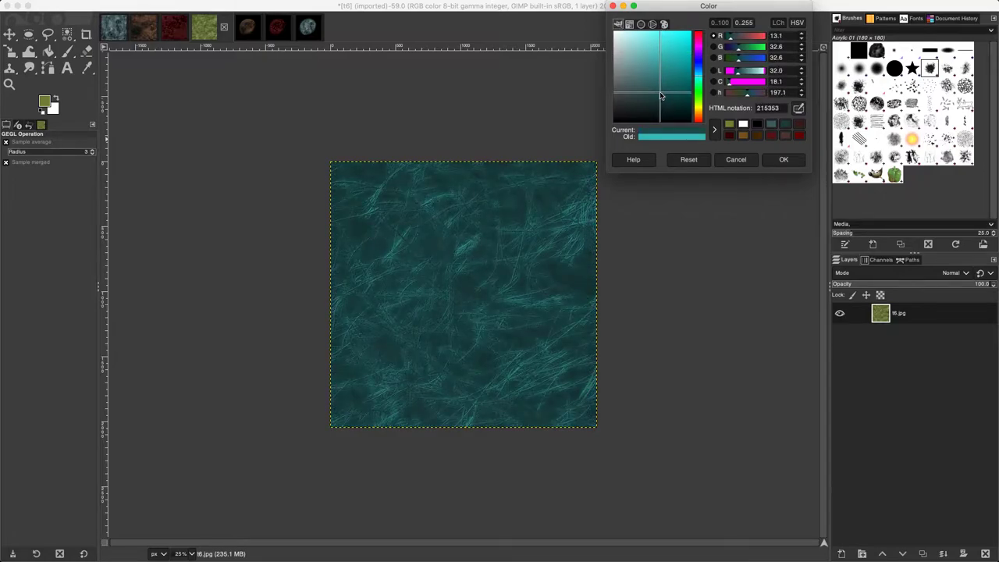
click(779, 160)
click(778, 159)
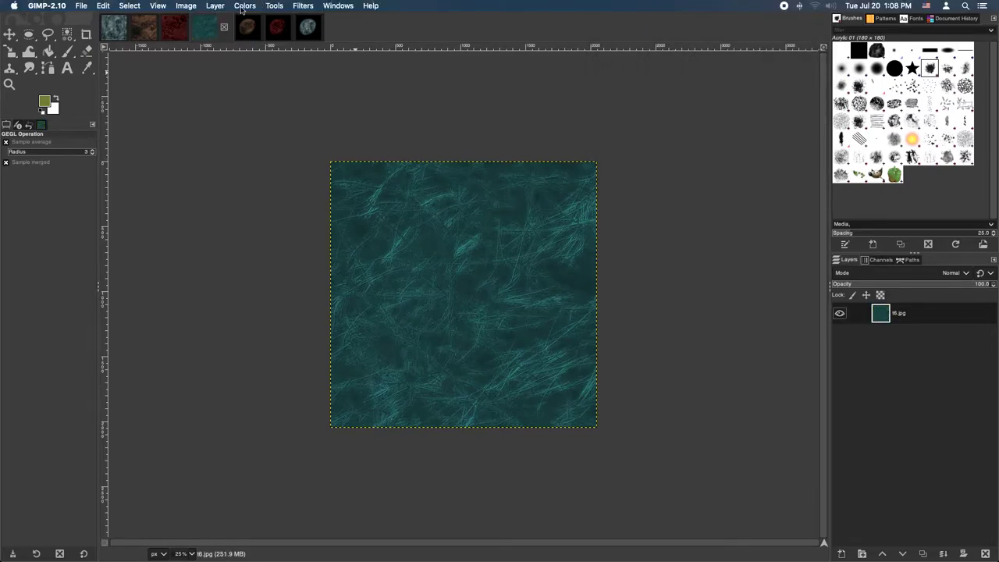
- Adjust the teal layer's Brightness-Contrast to brightness 13 and contrast 11
click(244, 6)
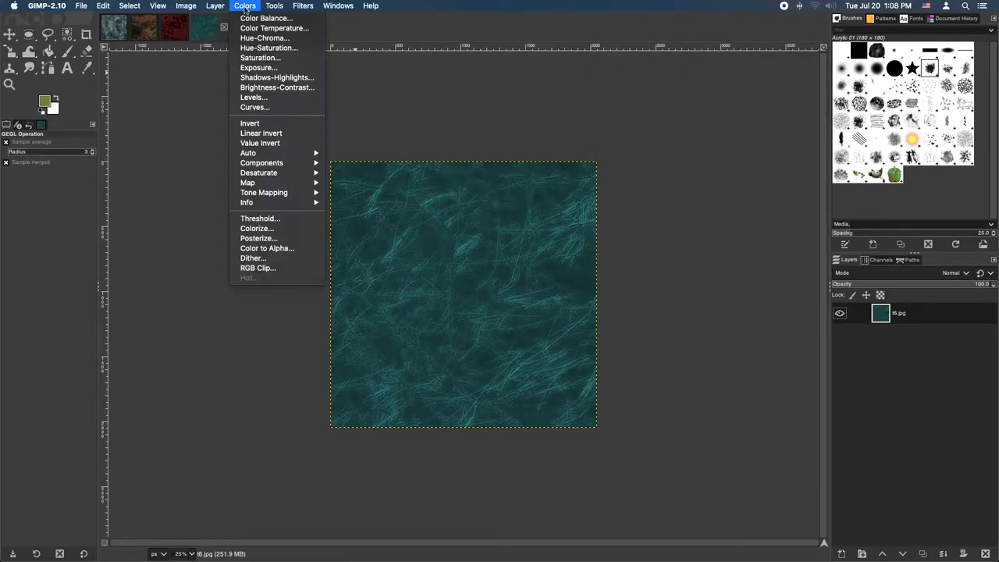
click(266, 88)
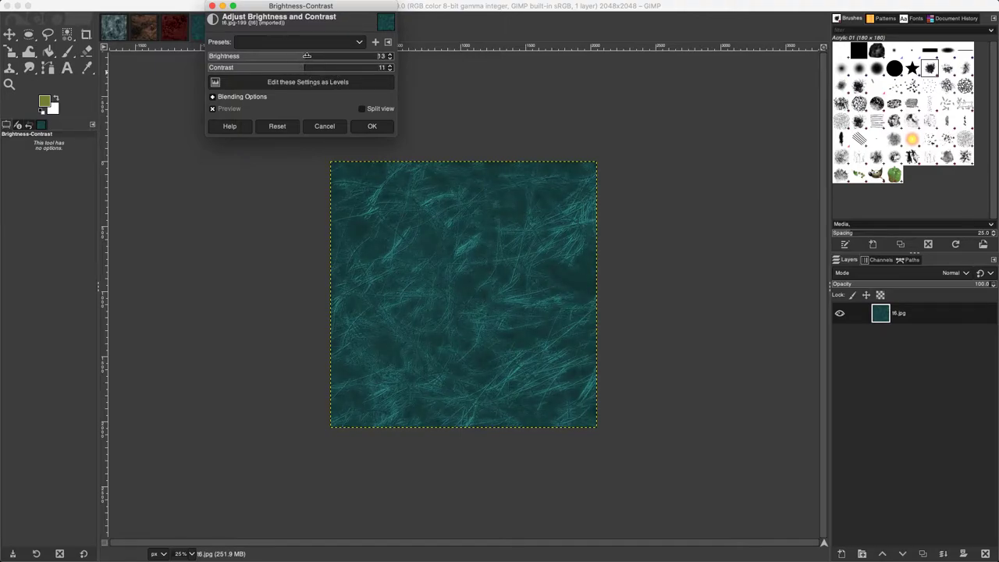
click(366, 127)
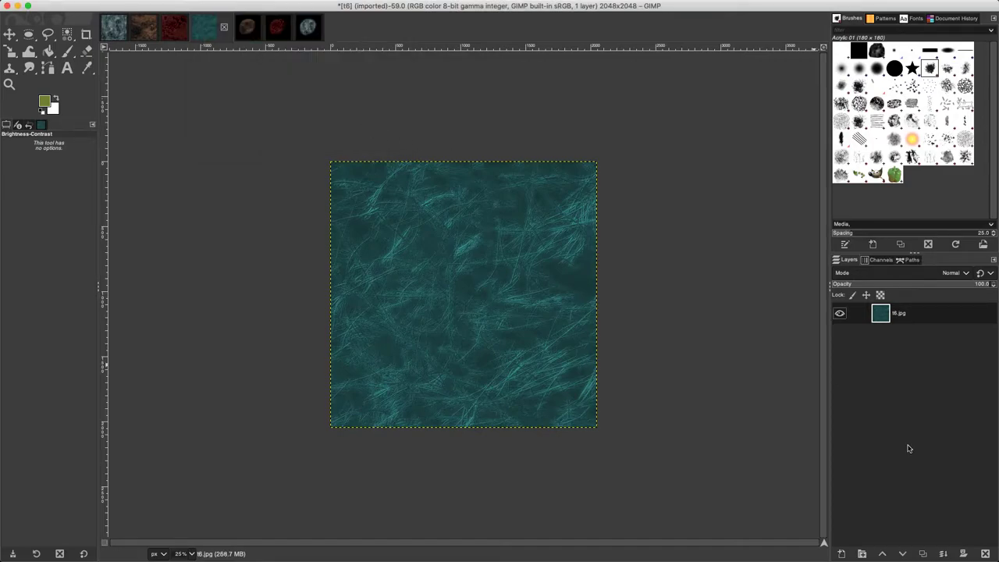
- Add a new transparent layer and render Solid Noise on it with detail 15, a new random seed and X/Y size about 5.6
click(842, 553)
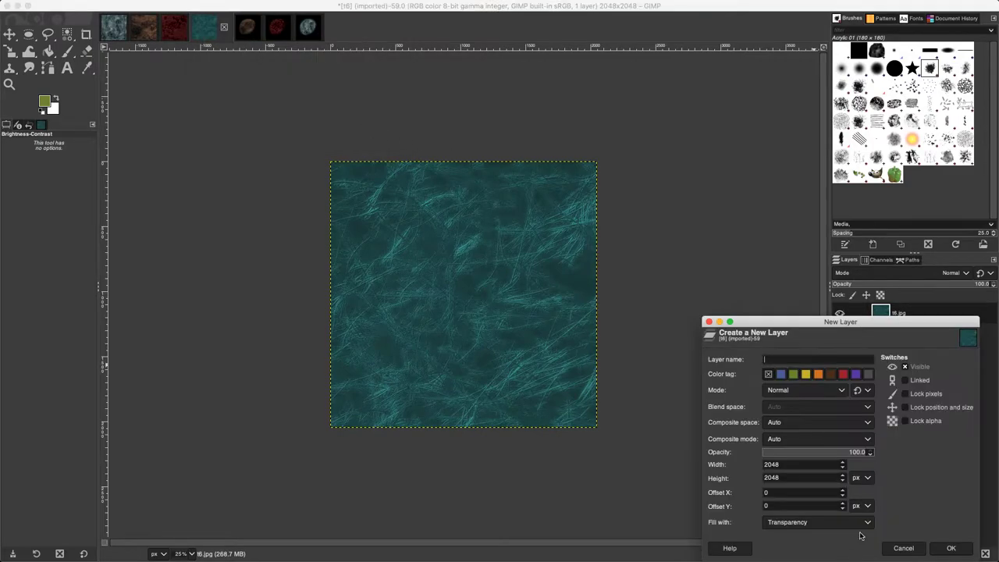
click(943, 550)
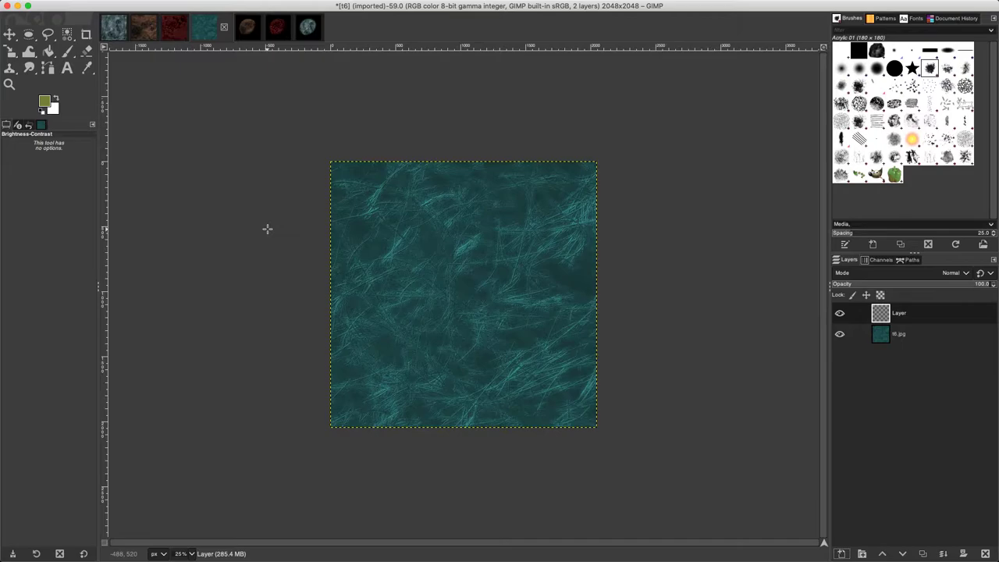
click(273, 6)
mouse_move(324, 65)
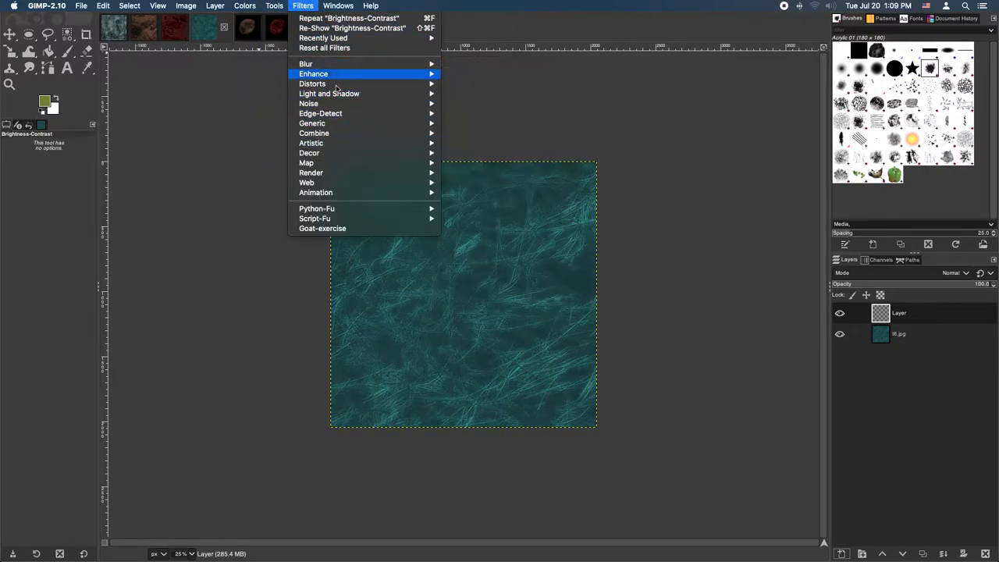
mouse_move(348, 173)
mouse_move(488, 185)
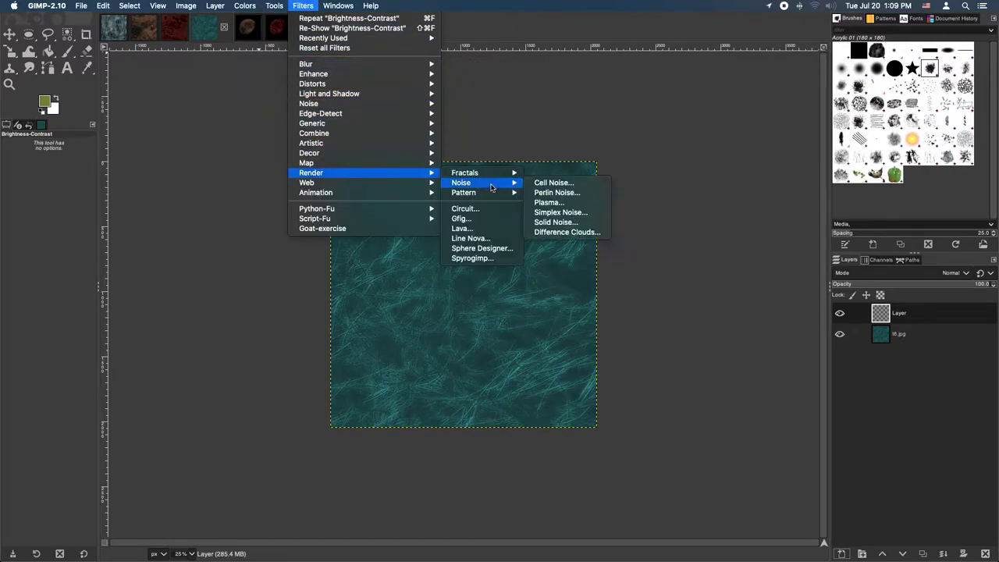
click(553, 222)
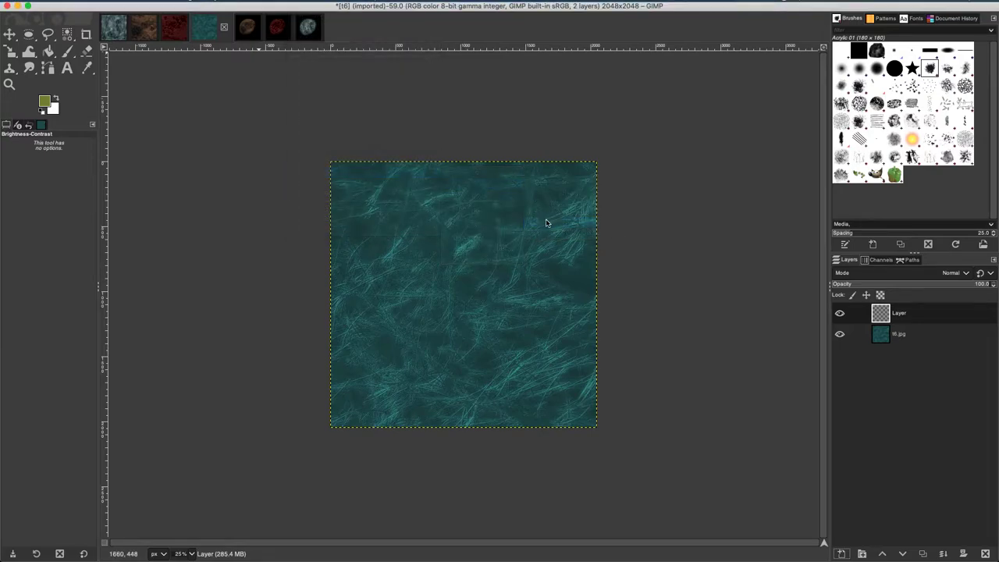
drag(685, 73, 785, 74)
click(781, 106)
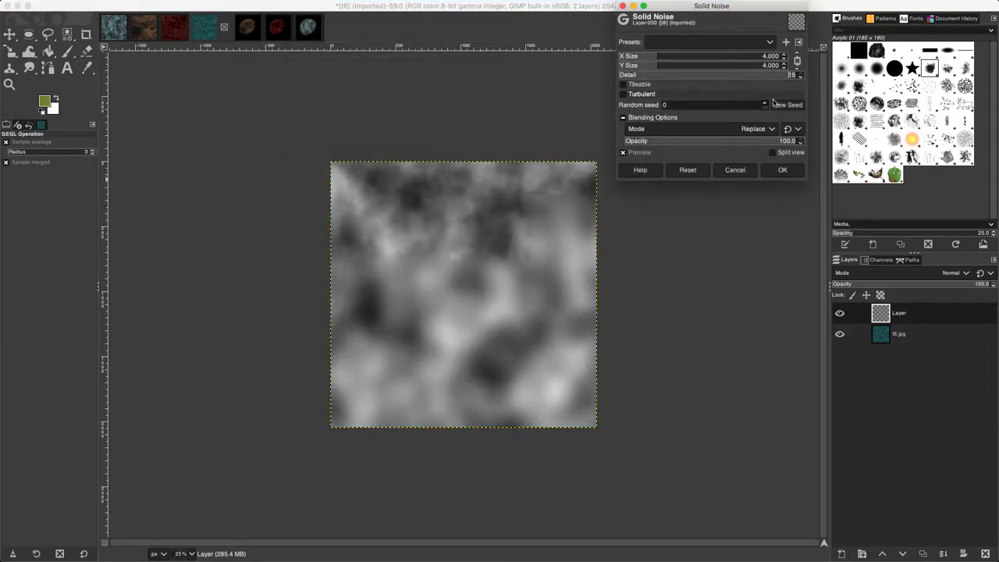
click(679, 57)
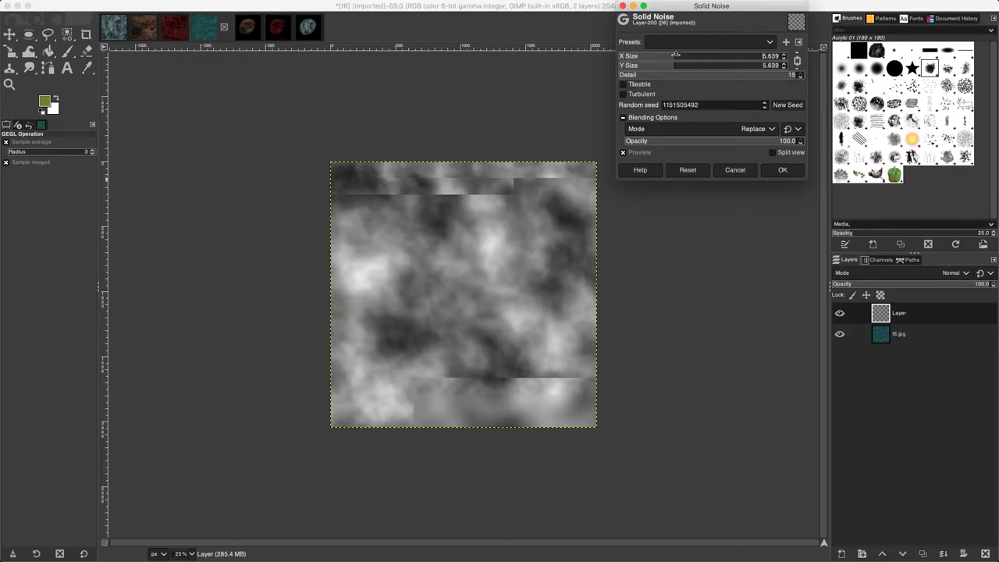
click(780, 170)
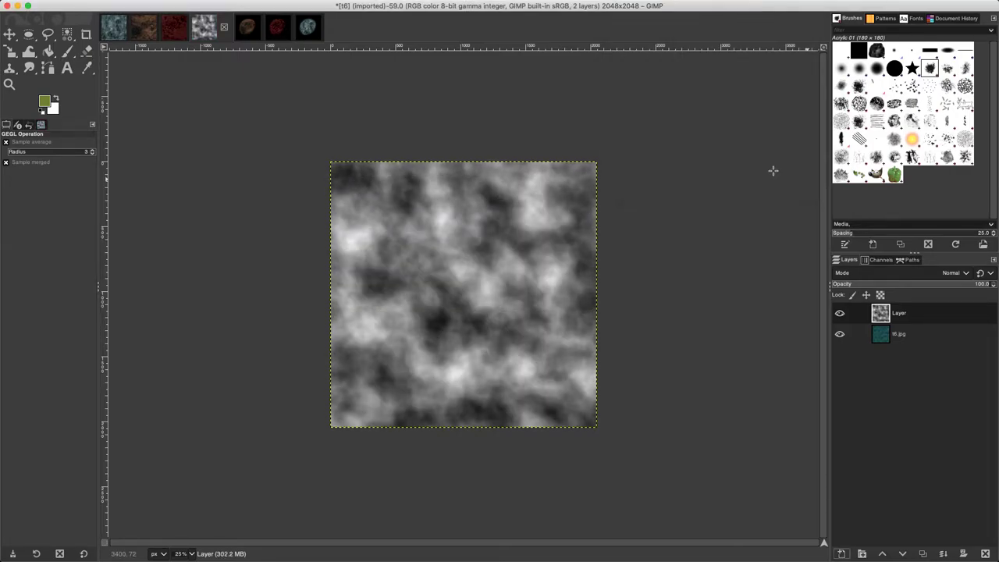
- Deepen the noise layer's blacks with Levels, using a low input of 101
click(245, 6)
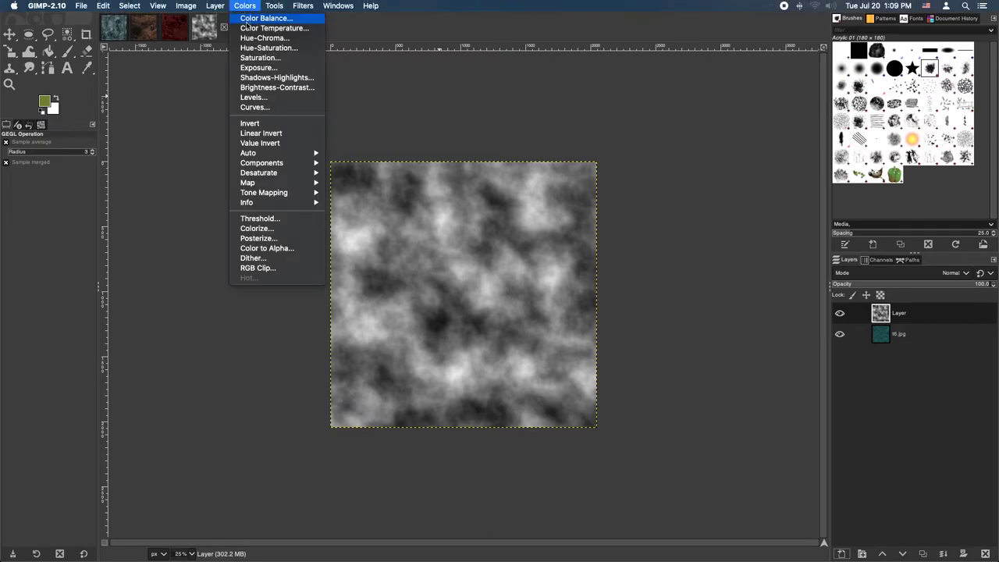
click(262, 100)
drag(209, 122, 273, 119)
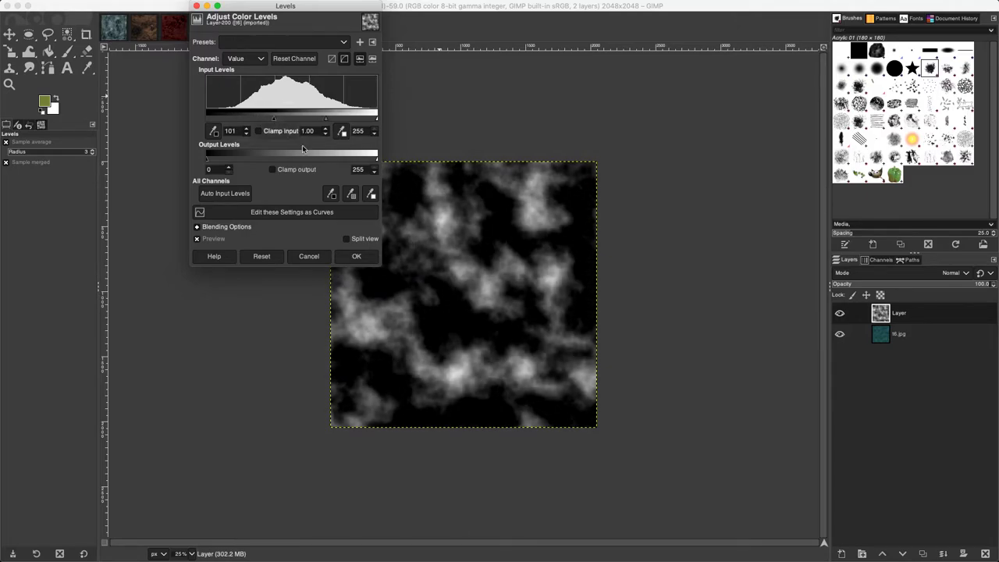
click(356, 256)
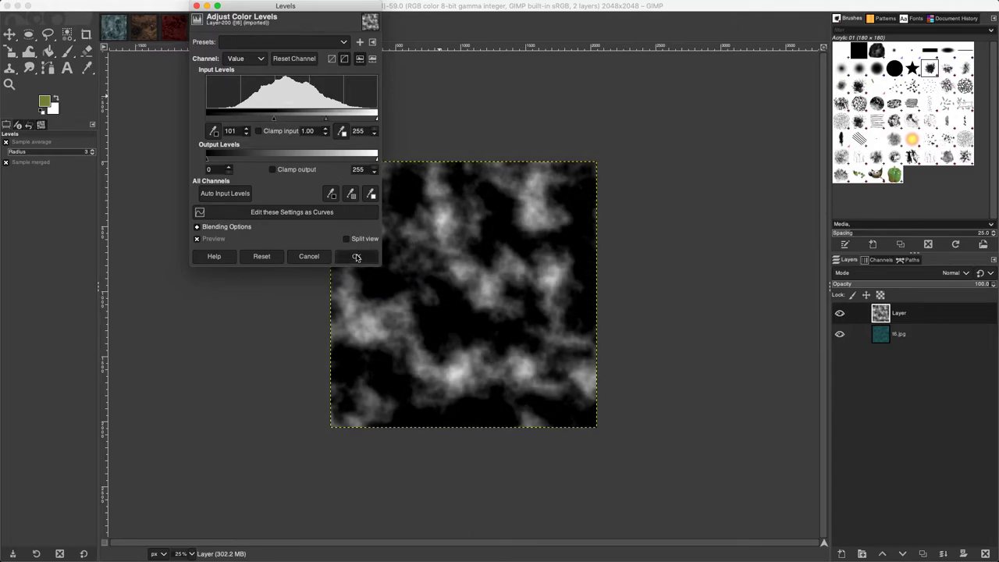
- Select the noise layer's black areas by color, clear them to reveal the teal texture, and remove the selection
click(67, 34)
click(378, 284)
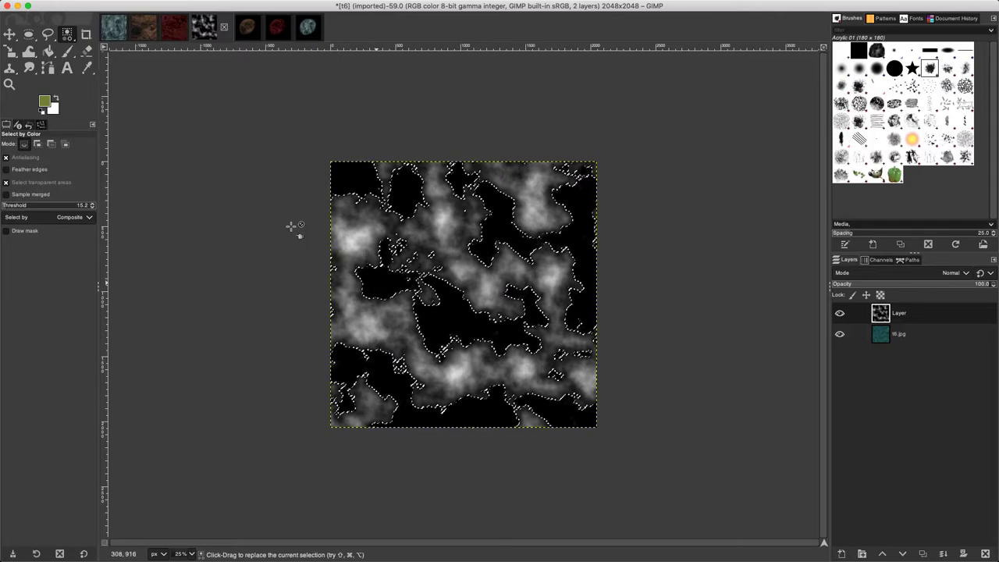
click(129, 6)
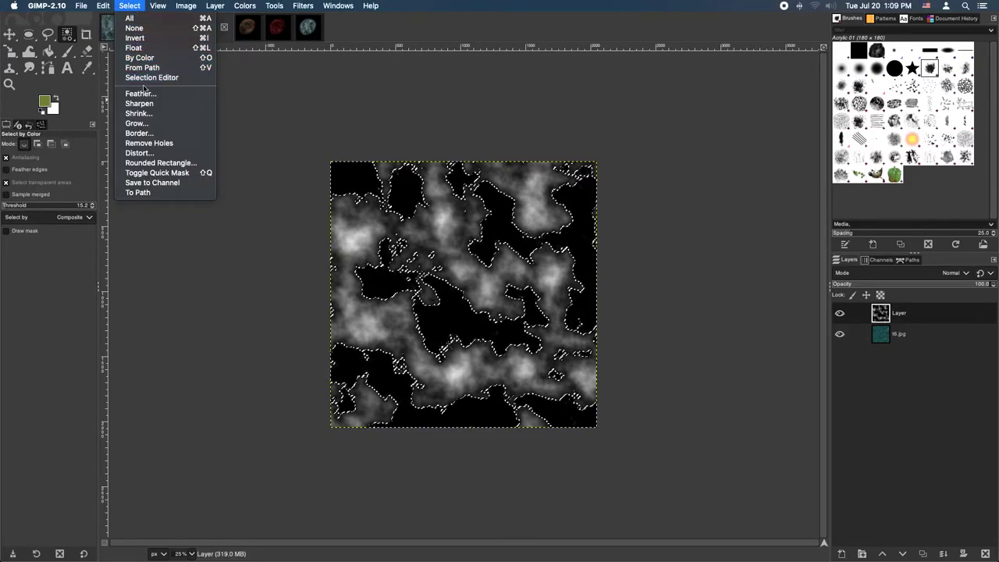
mouse_move(103, 5)
click(127, 144)
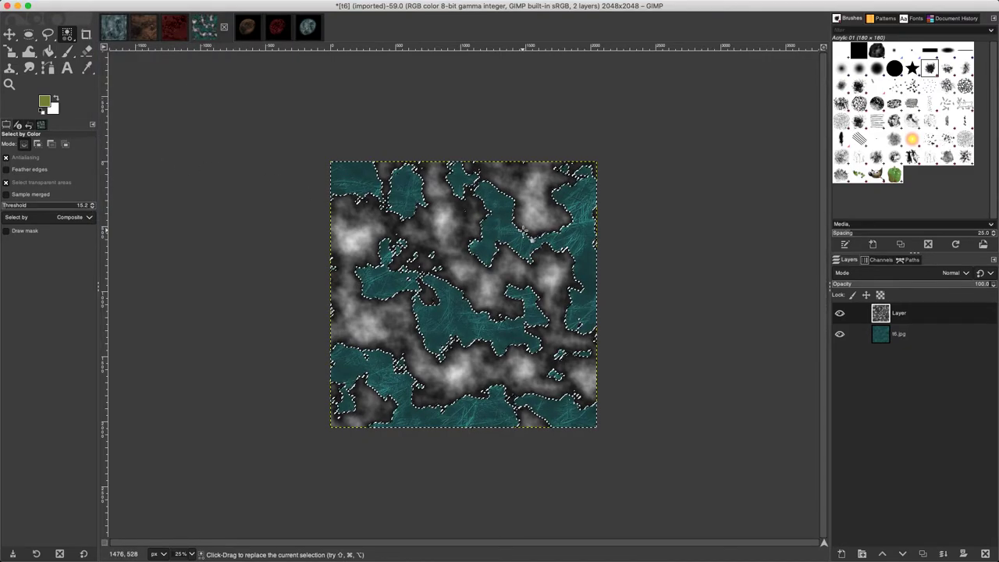
click(130, 5)
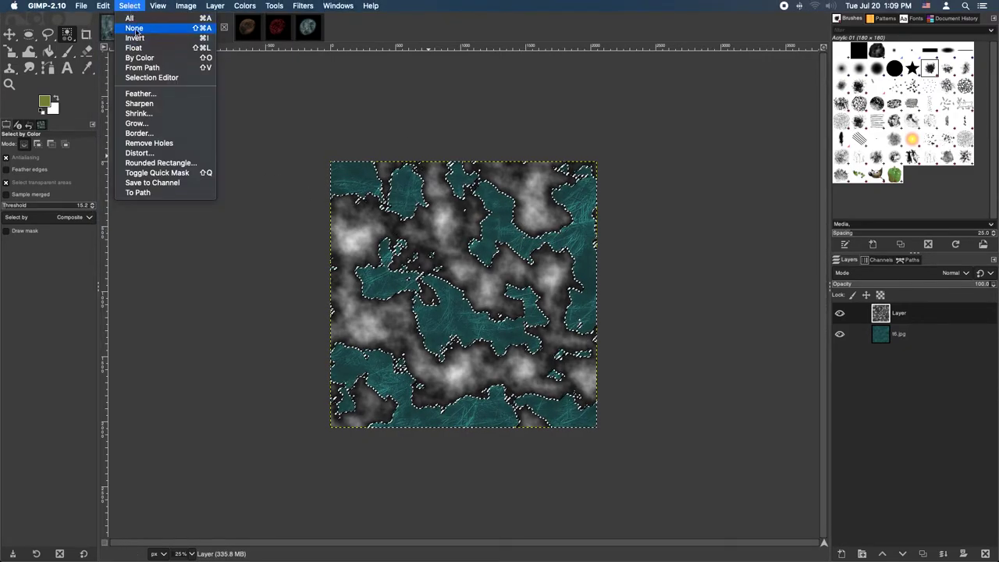
click(135, 28)
- Brighten the remaining noise patches with Levels, using a gamma of 3.13
click(244, 5)
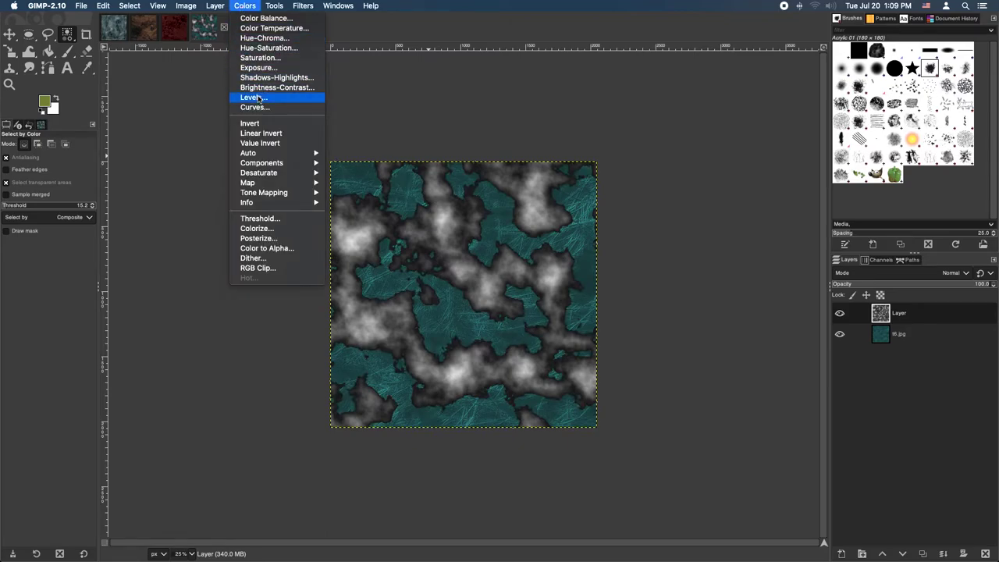
click(256, 98)
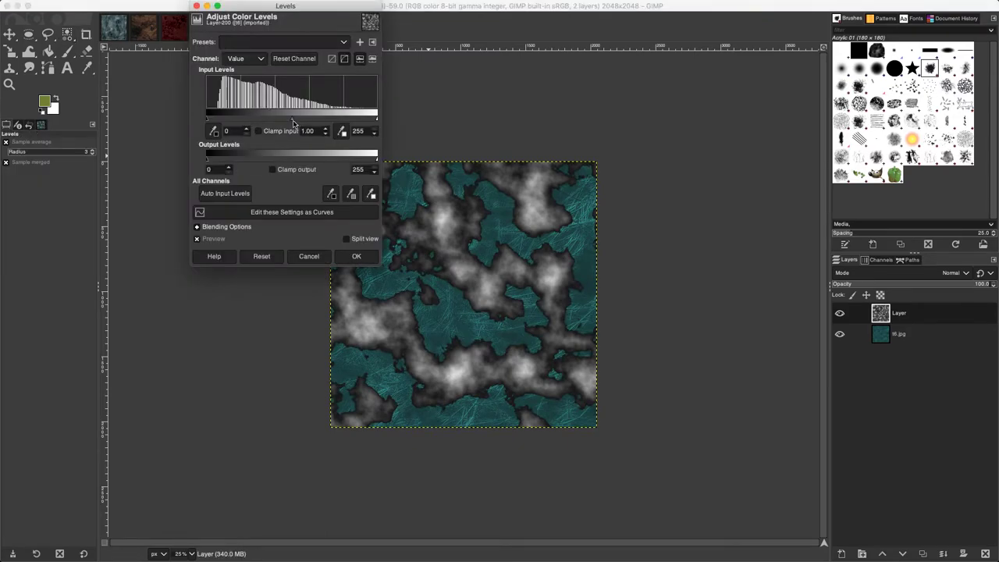
drag(292, 118, 250, 118)
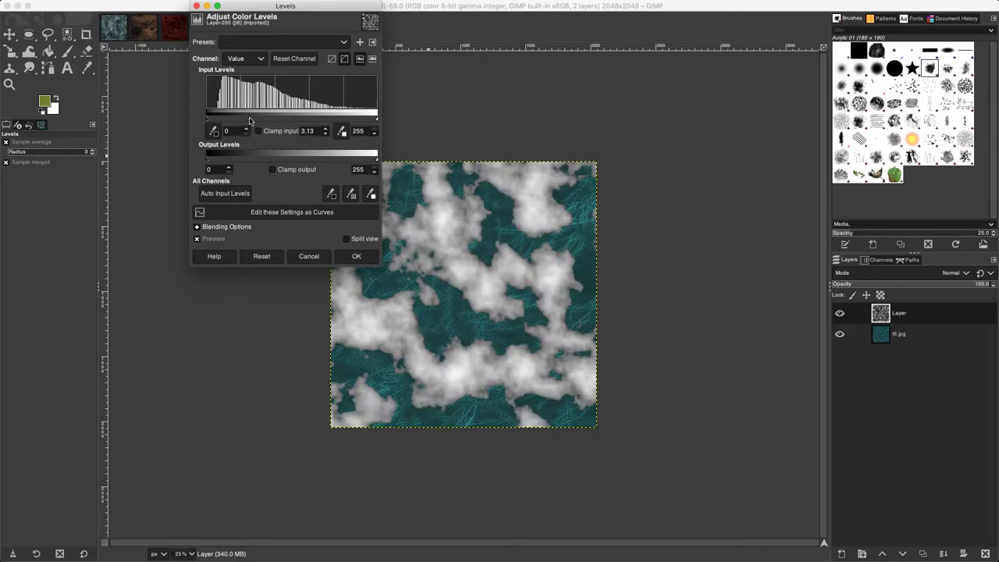
click(355, 257)
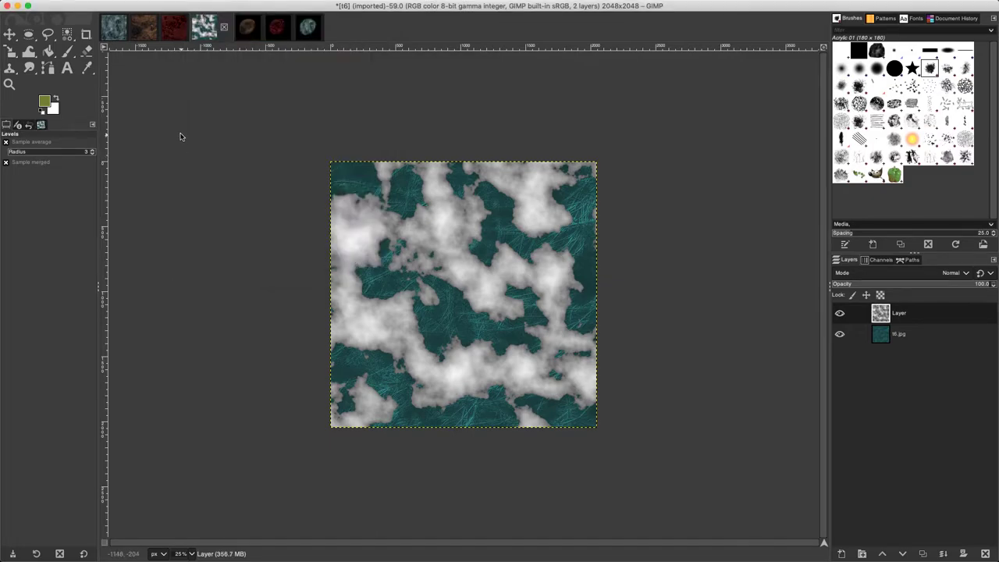
- Partly erase the noise patches across the canvas using the Acrylic 01 brush at size about 893 and opacity 86.3
click(87, 51)
mouse_move(341, 204)
mouse_down()
mouse_move(343, 293)
mouse_move(348, 199)
mouse_move(360, 213)
mouse_move(393, 191)
mouse_move(402, 168)
mouse_move(365, 209)
mouse_move(361, 272)
mouse_move(340, 316)
mouse_move(368, 338)
mouse_move(378, 318)
mouse_move(340, 306)
mouse_move(378, 312)
mouse_move(352, 248)
mouse_move(362, 279)
mouse_move(343, 349)
mouse_move(348, 417)
mouse_move(352, 394)
mouse_move(336, 379)
mouse_move(352, 400)
mouse_move(422, 401)
mouse_move(449, 370)
mouse_move(425, 326)
mouse_move(440, 388)
mouse_move(486, 372)
mouse_move(450, 350)
mouse_move(466, 373)
mouse_move(526, 407)
mouse_move(568, 390)
mouse_move(543, 345)
mouse_move(583, 388)
mouse_move(600, 378)
mouse_move(496, 356)
mouse_up()
mouse_move(560, 333)
mouse_down()
mouse_move(532, 298)
mouse_move(541, 306)
mouse_move(506, 309)
mouse_move(425, 251)
mouse_move(426, 238)
mouse_move(417, 301)
mouse_move(464, 277)
mouse_move(461, 238)
mouse_move(409, 180)
mouse_move(373, 173)
mouse_move(449, 183)
mouse_move(466, 232)
mouse_move(491, 188)
mouse_move(490, 164)
mouse_move(558, 216)
mouse_move(507, 189)
mouse_move(558, 172)
mouse_move(547, 224)
mouse_move(505, 208)
mouse_move(526, 189)
mouse_move(567, 181)
mouse_move(574, 211)
mouse_move(541, 364)
mouse_move(499, 374)
mouse_move(538, 406)
mouse_move(506, 431)
mouse_move(339, 416)
mouse_up()
mouse_move(340, 307)
mouse_down()
mouse_move(368, 415)
mouse_move(434, 395)
mouse_move(466, 364)
mouse_move(462, 258)
mouse_move(388, 224)
mouse_move(437, 197)
mouse_move(441, 168)
mouse_move(526, 212)
mouse_move(524, 236)
mouse_move(532, 180)
mouse_move(584, 376)
mouse_move(566, 408)
mouse_move(523, 423)
mouse_move(585, 347)
mouse_move(508, 269)
mouse_move(476, 263)
mouse_move(451, 275)
mouse_move(443, 234)
mouse_up()
mouse_move(397, 336)
mouse_down()
mouse_move(506, 178)
mouse_move(542, 167)
mouse_move(373, 165)
mouse_move(573, 170)
mouse_move(594, 367)
mouse_move(581, 399)
mouse_move(462, 428)
mouse_move(341, 426)
mouse_move(326, 406)
mouse_up()
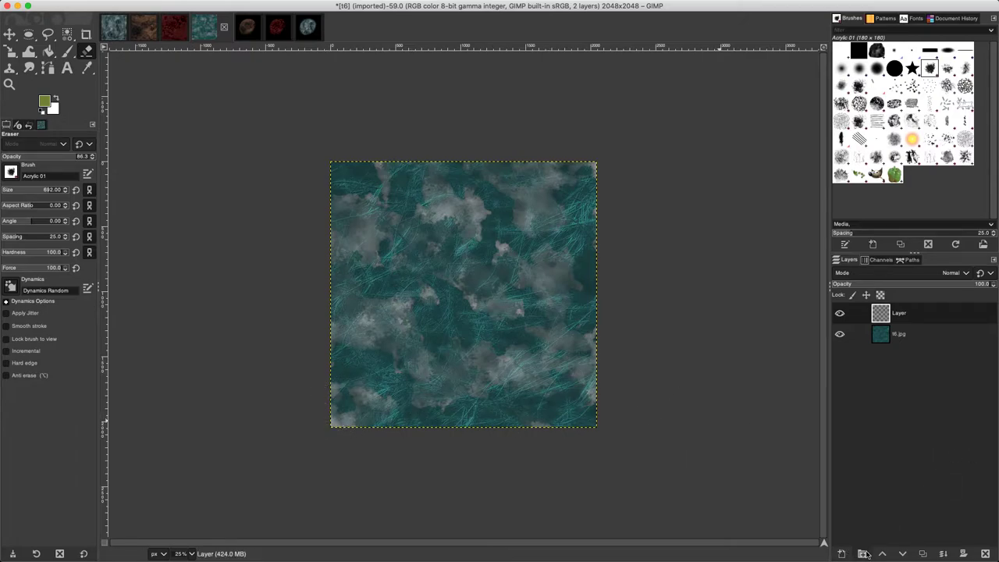
- Duplicate the erased noise layer and hide the original below the copy
click(922, 553)
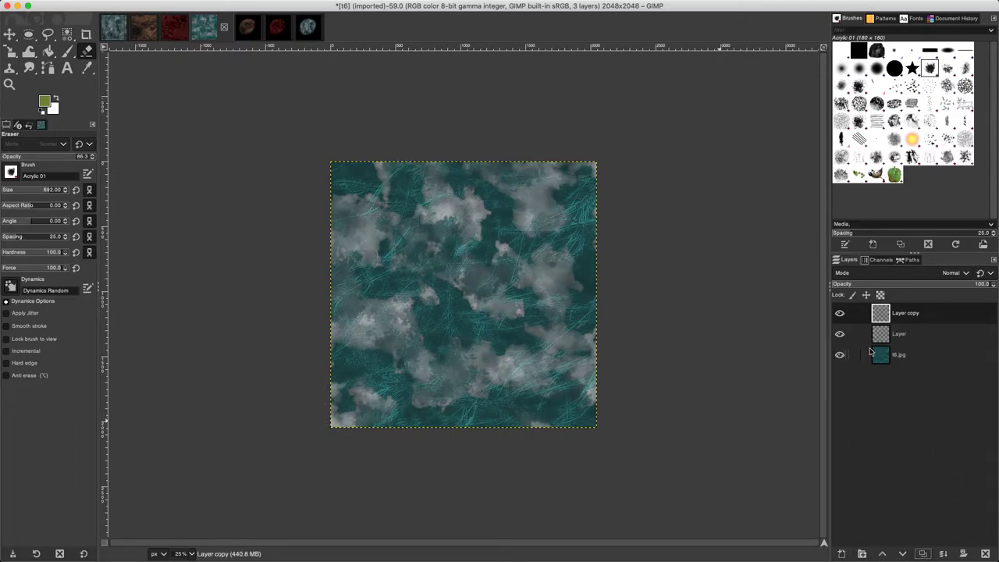
click(839, 334)
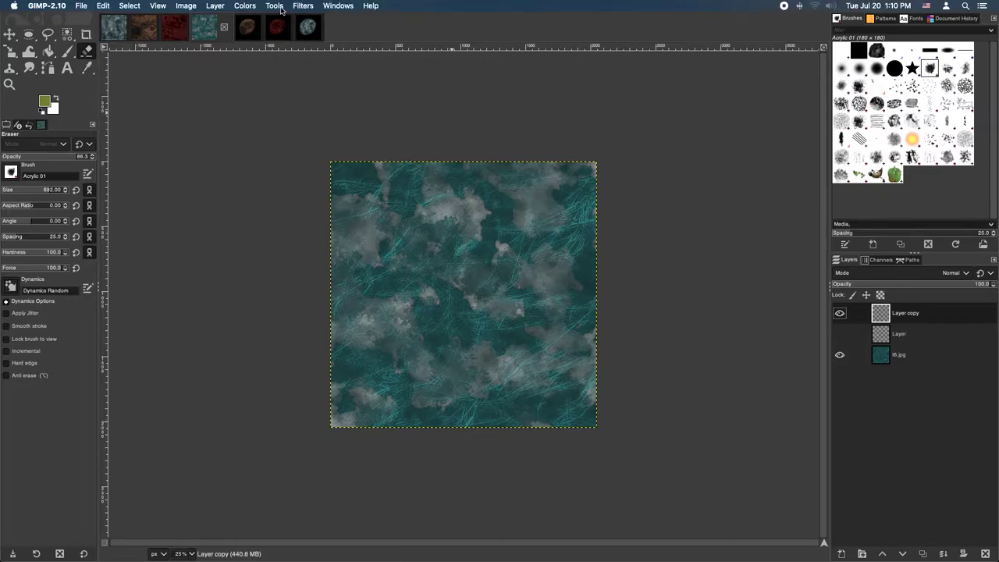
- Apply a Bump Map to the noise layer copy using the original noise layer as aux input, with elevation 32.52 and depth 9
click(276, 8)
mouse_move(300, 8)
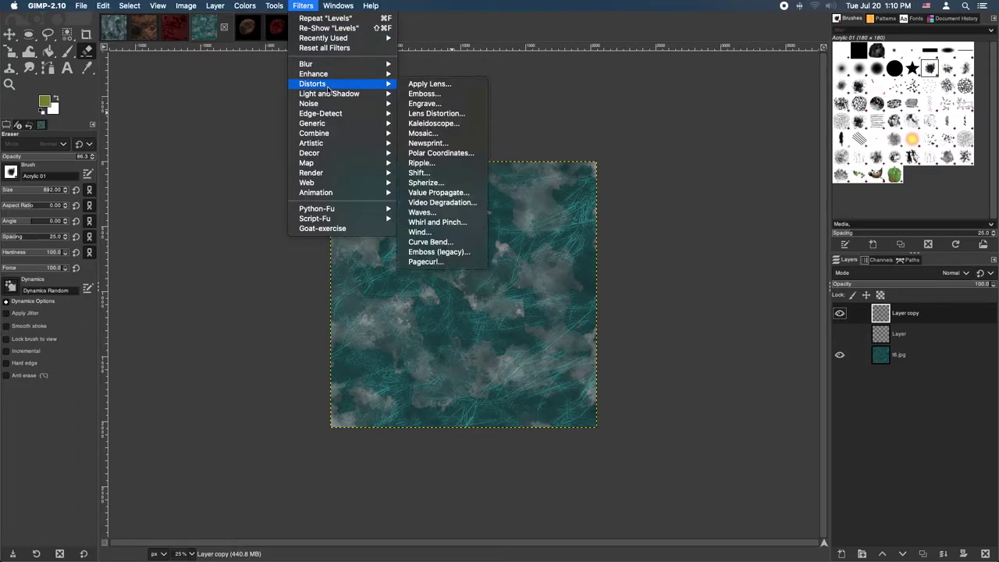
mouse_move(325, 145)
mouse_move(331, 164)
click(431, 164)
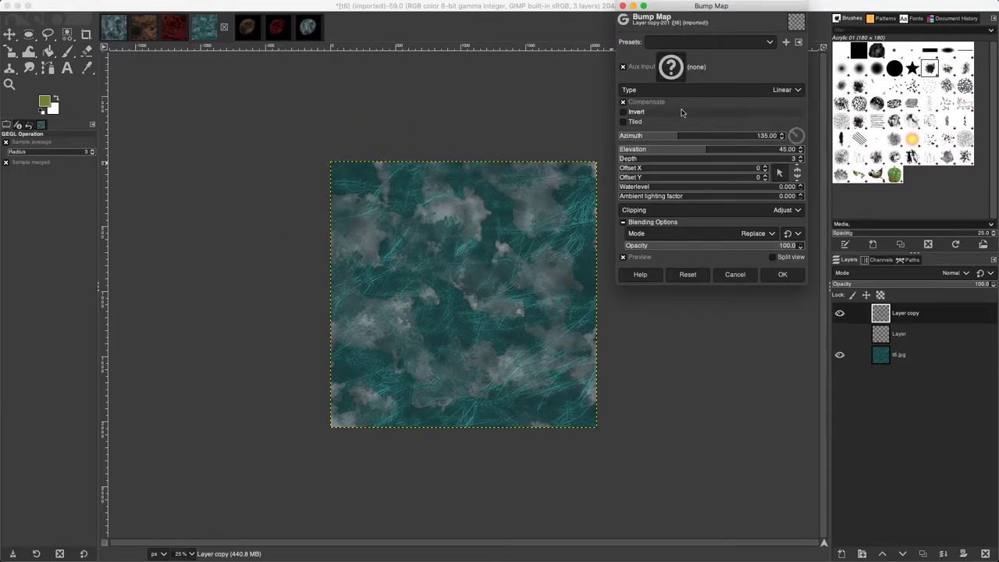
click(675, 72)
click(808, 156)
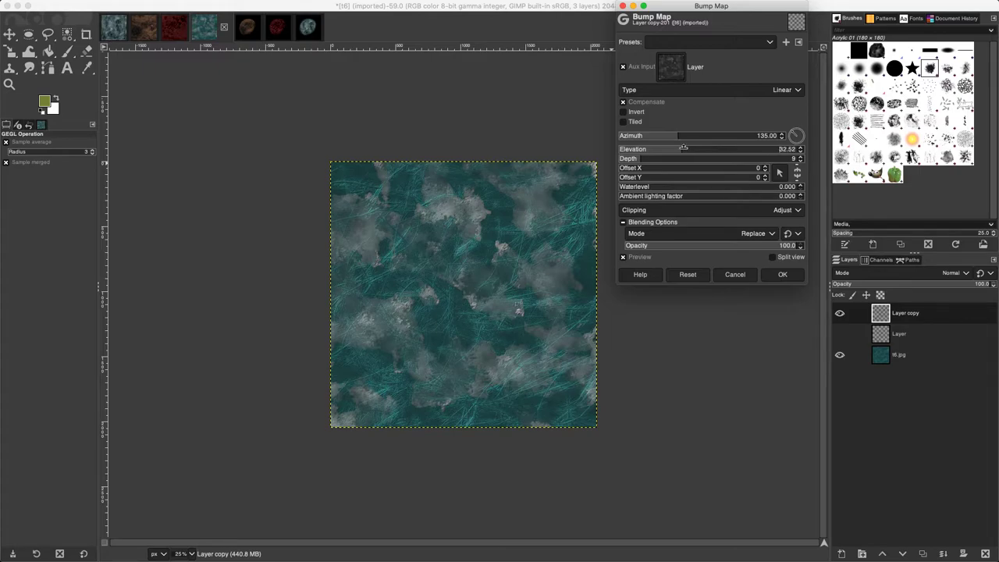
click(775, 278)
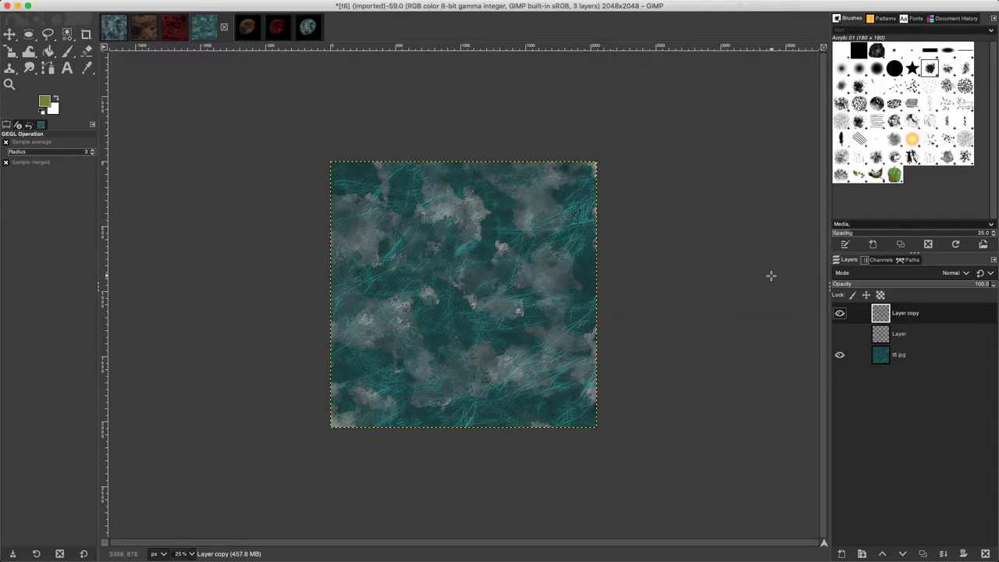
- Delete the hidden original noise layer and lower the noise copy's opacity to 81.3
click(911, 341)
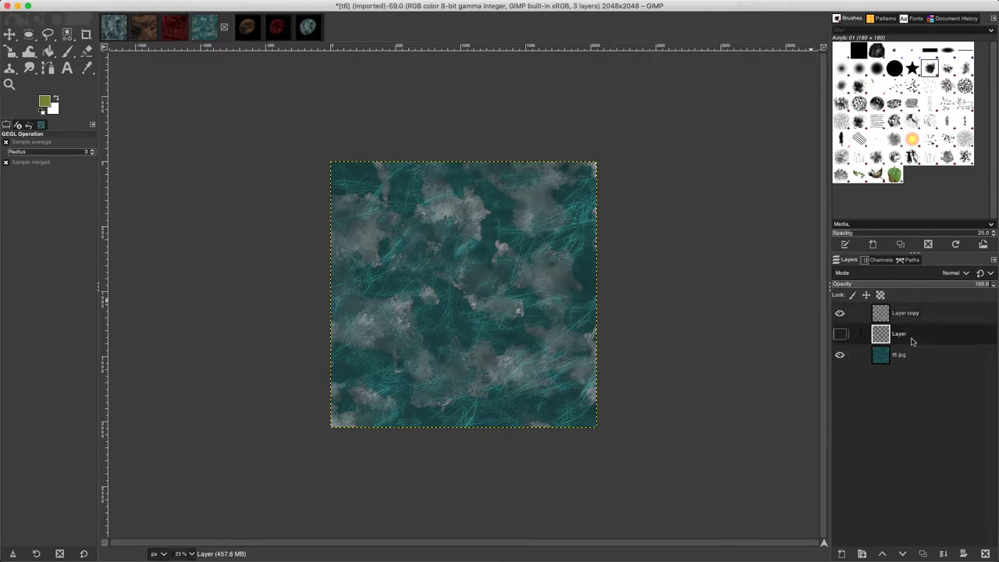
click(985, 554)
click(942, 313)
drag(962, 281, 956, 283)
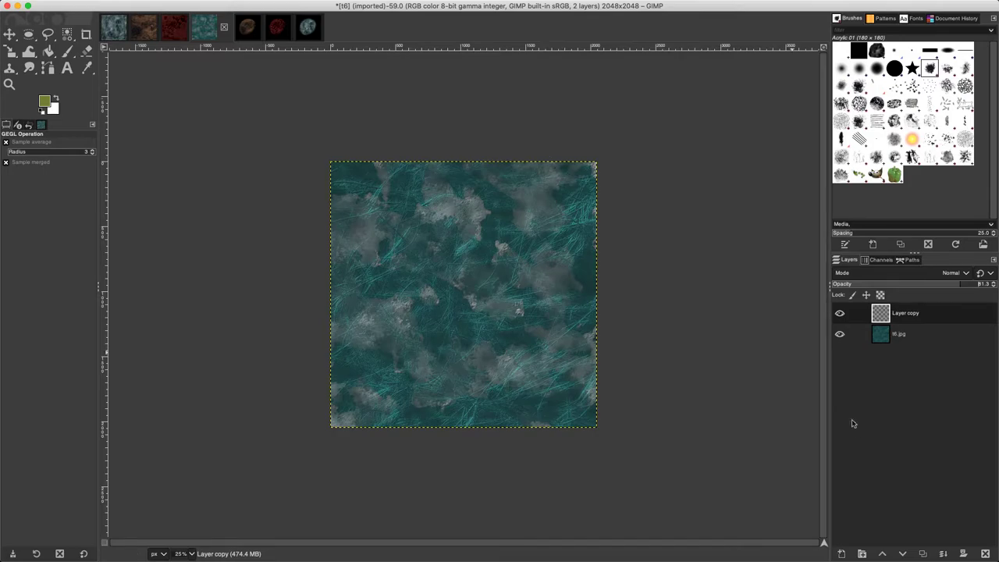
- Colorize the noise copy with the muted grey-teal 546262, using Replace blending at full opacity
right_click(874, 449)
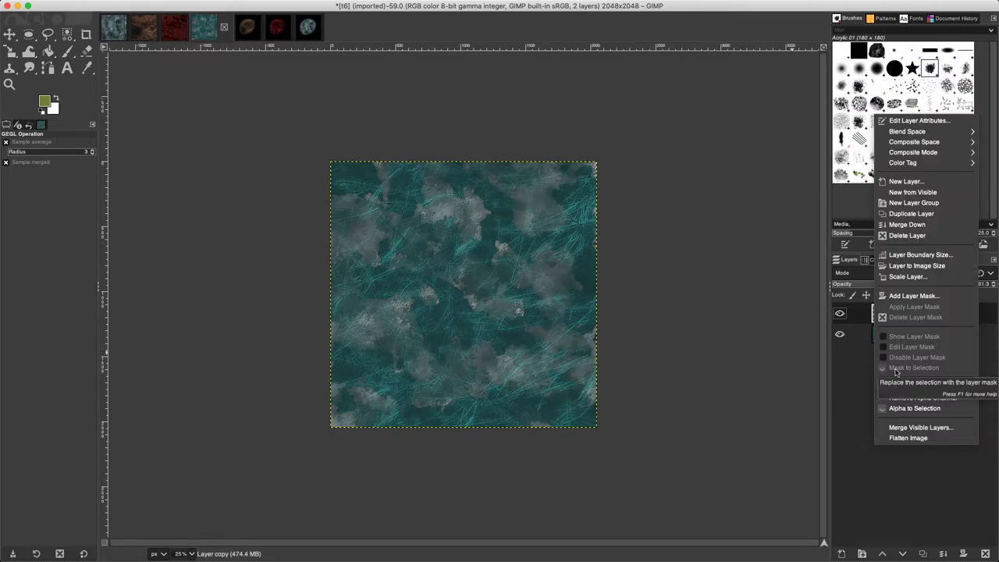
mouse_move(354, 3)
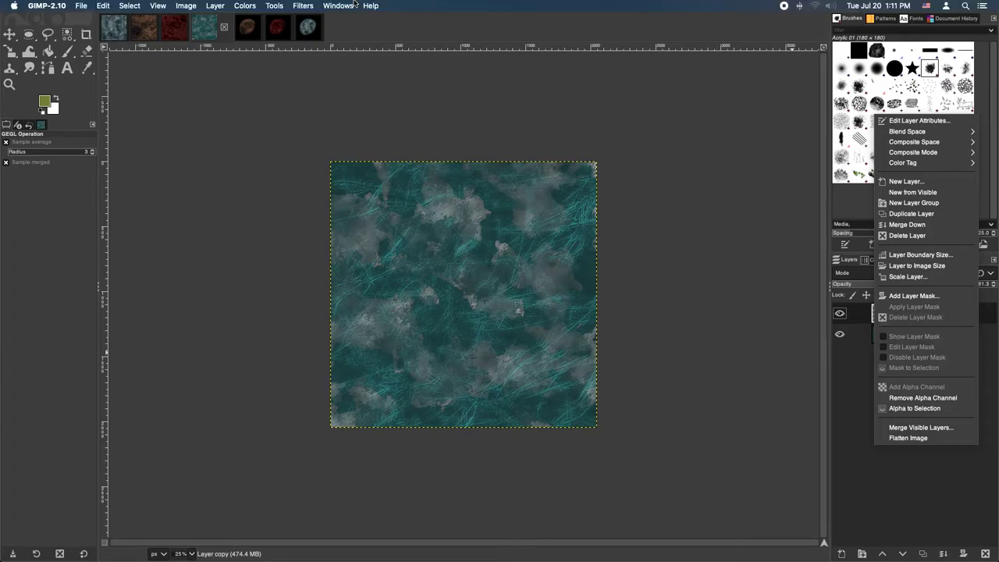
click(253, 7)
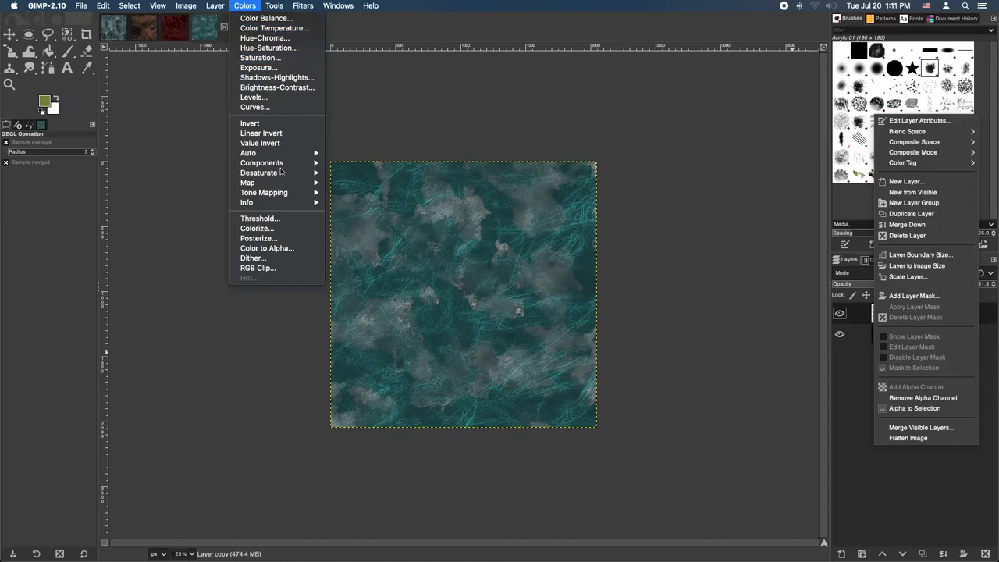
click(258, 228)
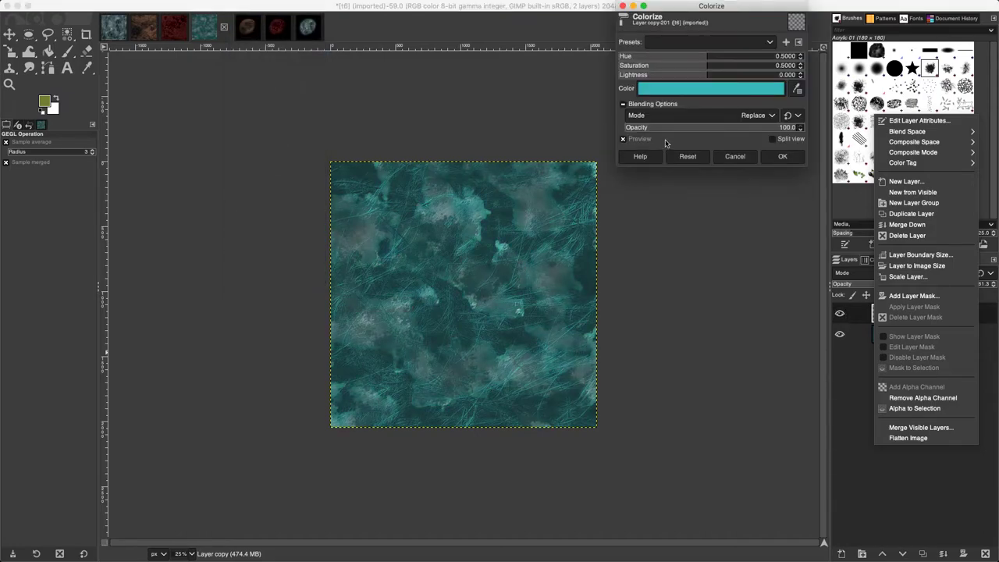
click(691, 93)
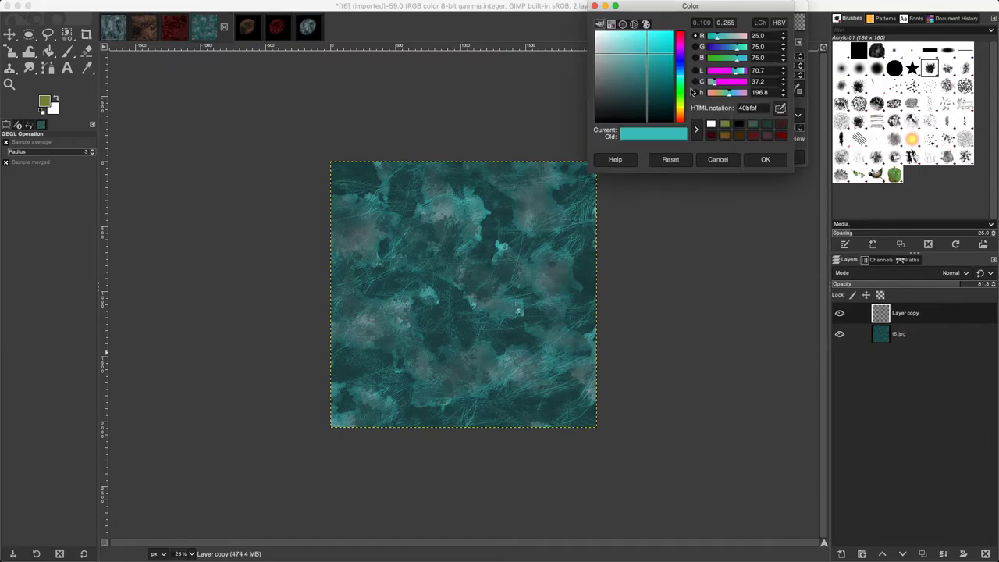
click(609, 85)
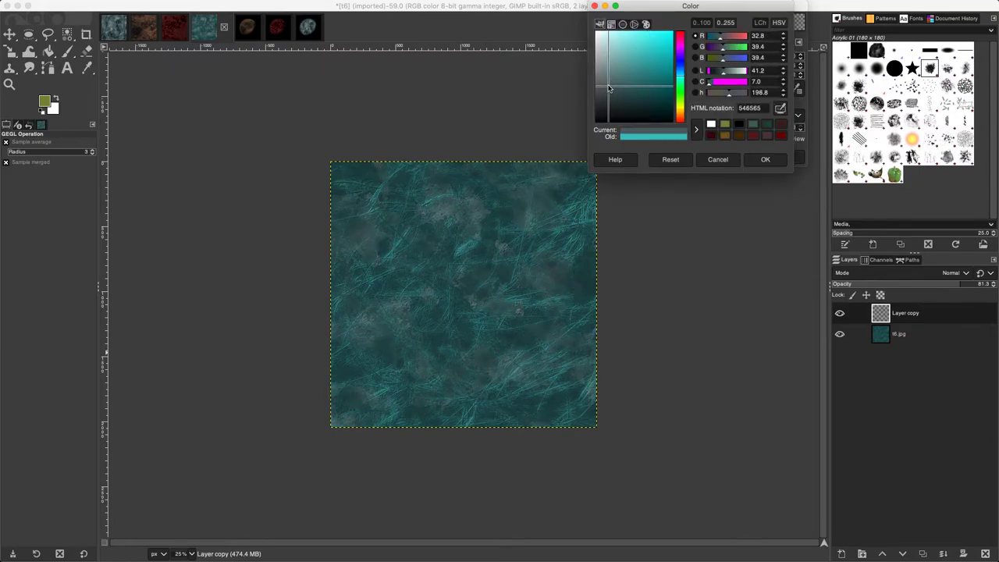
drag(609, 85, 608, 91)
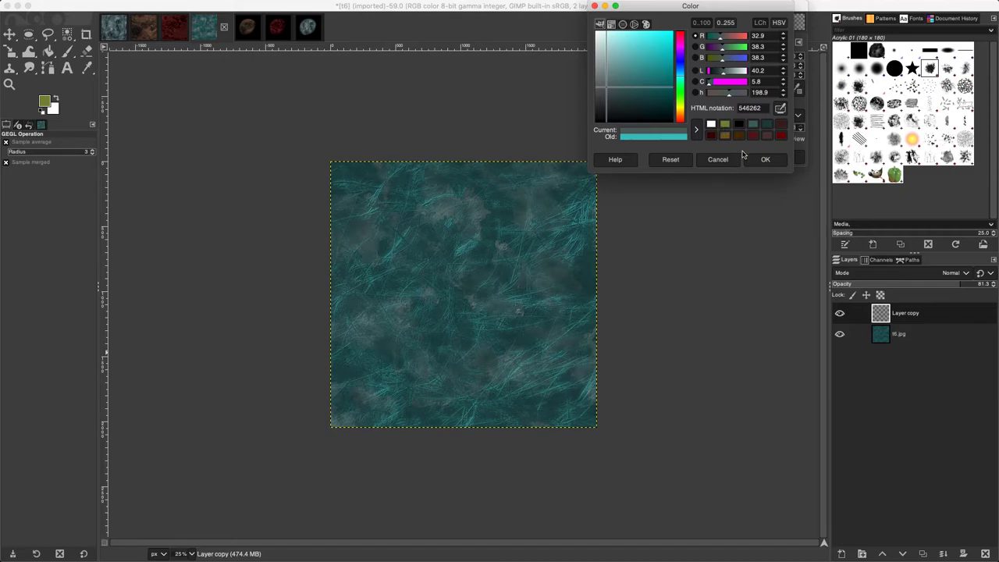
click(766, 160)
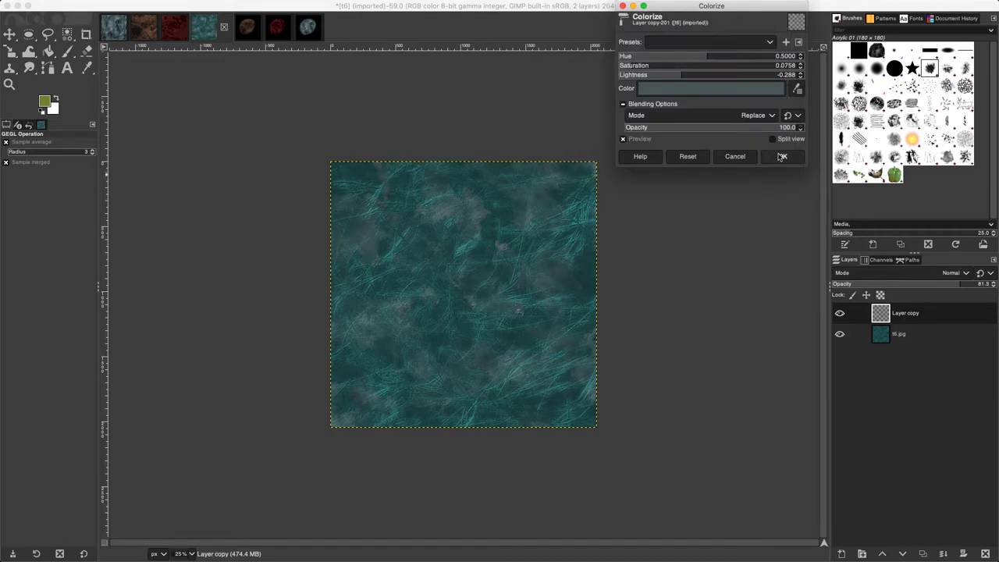
click(782, 157)
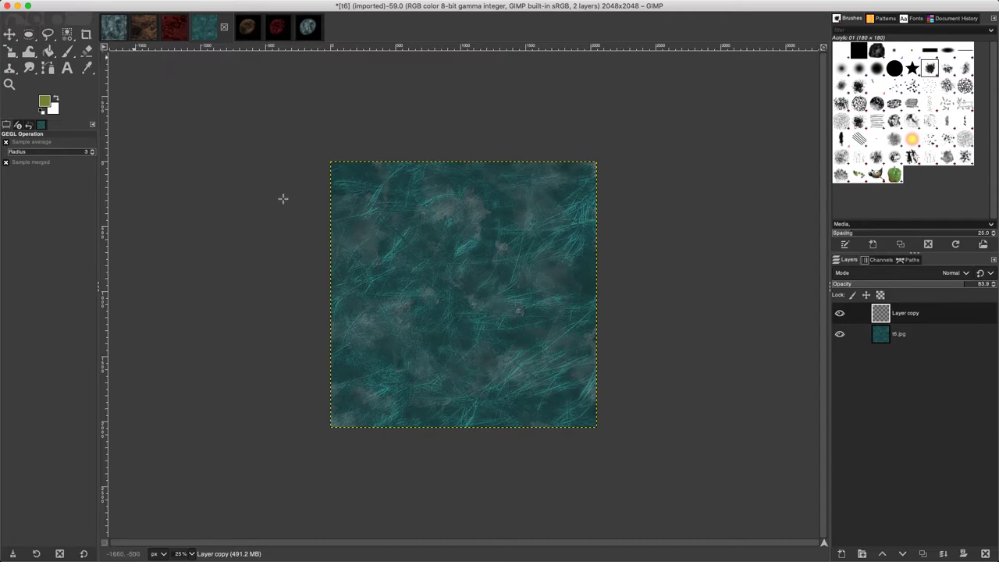
- Merge the visible noise and grass layers into one, expanded as necessary
right_click(859, 472)
click(878, 456)
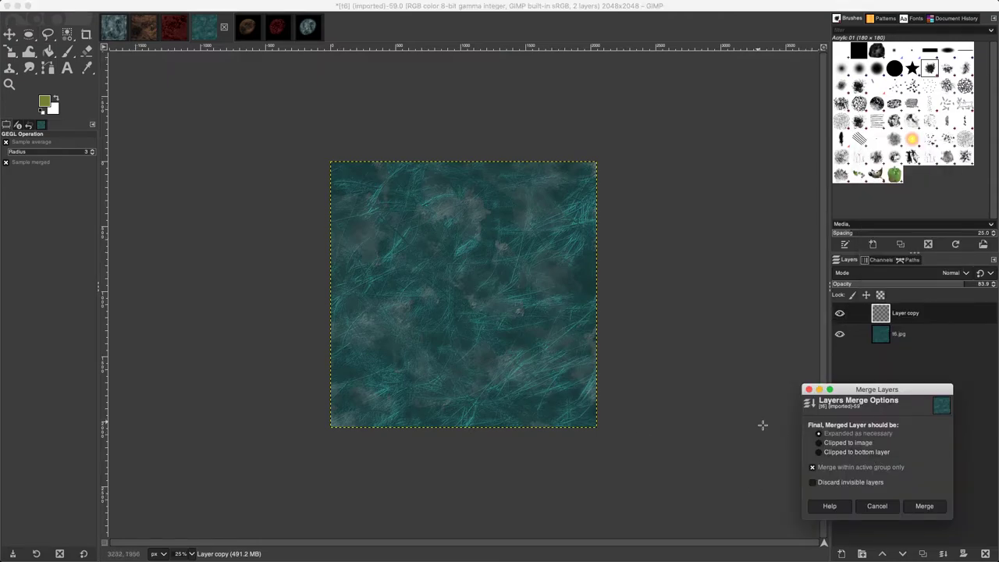
click(922, 506)
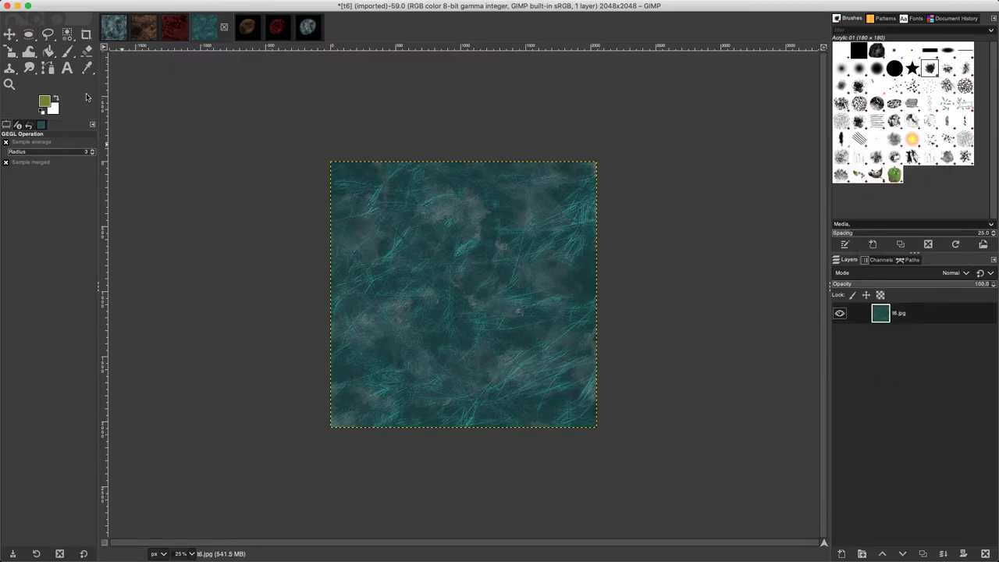
- Make a circular ellipse selection at position 1, 1 with a size of 2046 × 2046 px
click(28, 32)
drag(364, 205, 557, 398)
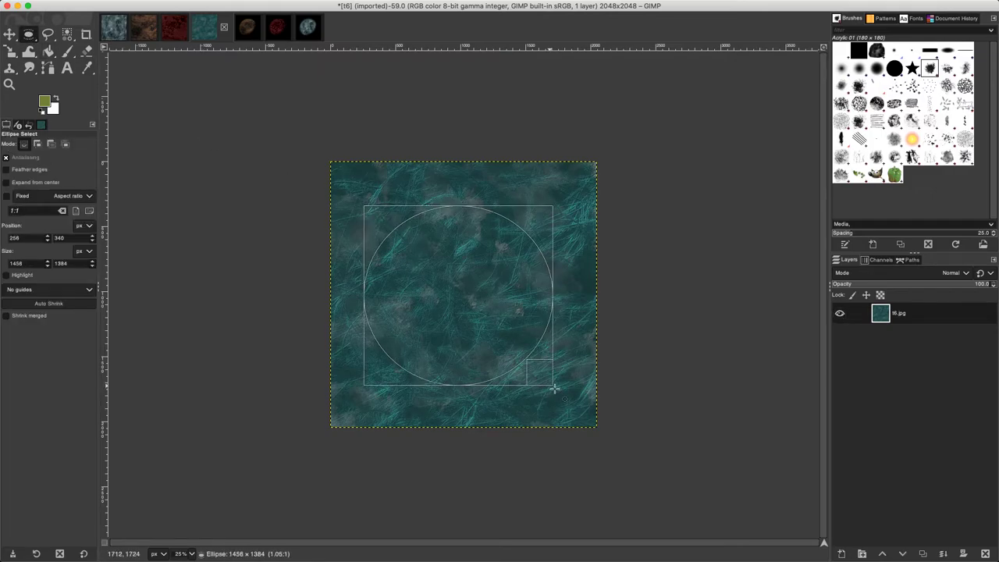
double_click(28, 237)
text(1)
key(Tab)
text(1)
key(Tab)
text(2048)
key(Tab)
text(2048)
key(Tab)
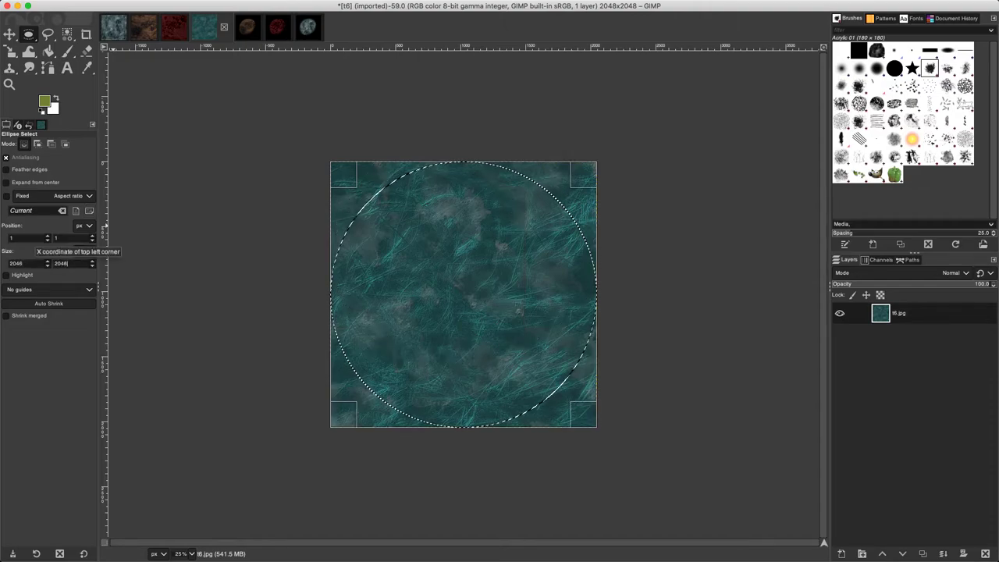
click(434, 323)
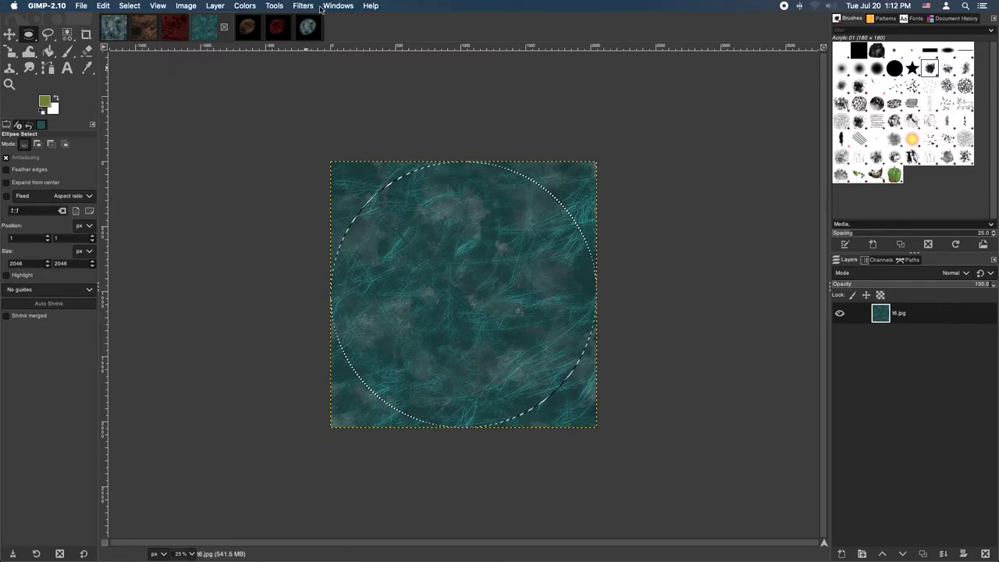
- Spherize the circular selection in Radial mode with curvature 1, amount 1 and Linear resampling
click(303, 6)
mouse_move(337, 85)
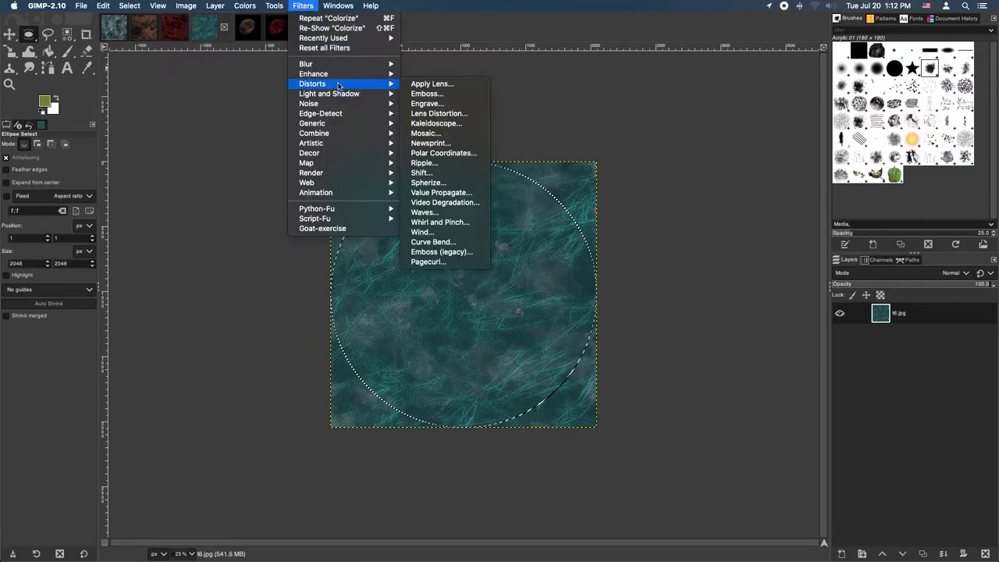
click(444, 183)
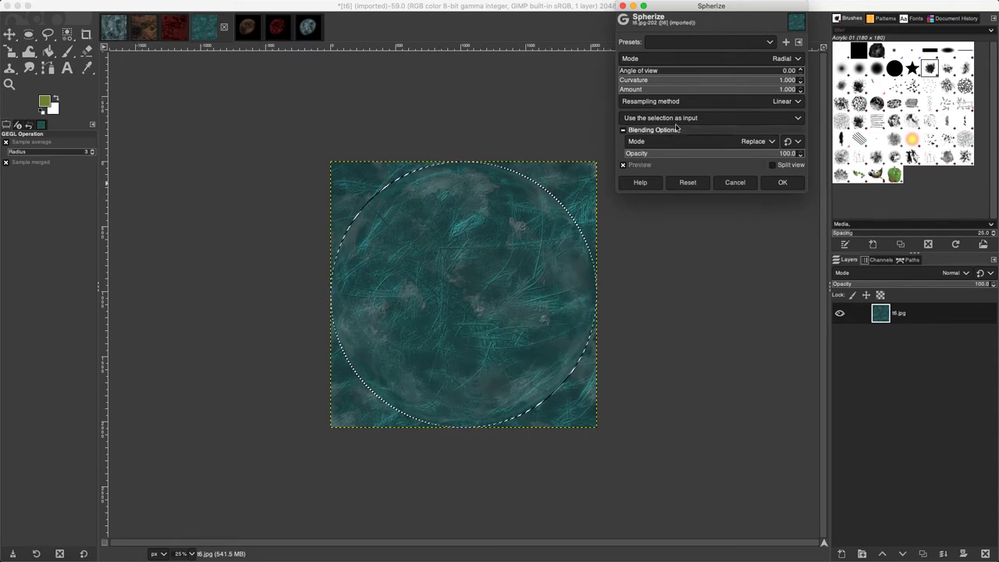
click(641, 70)
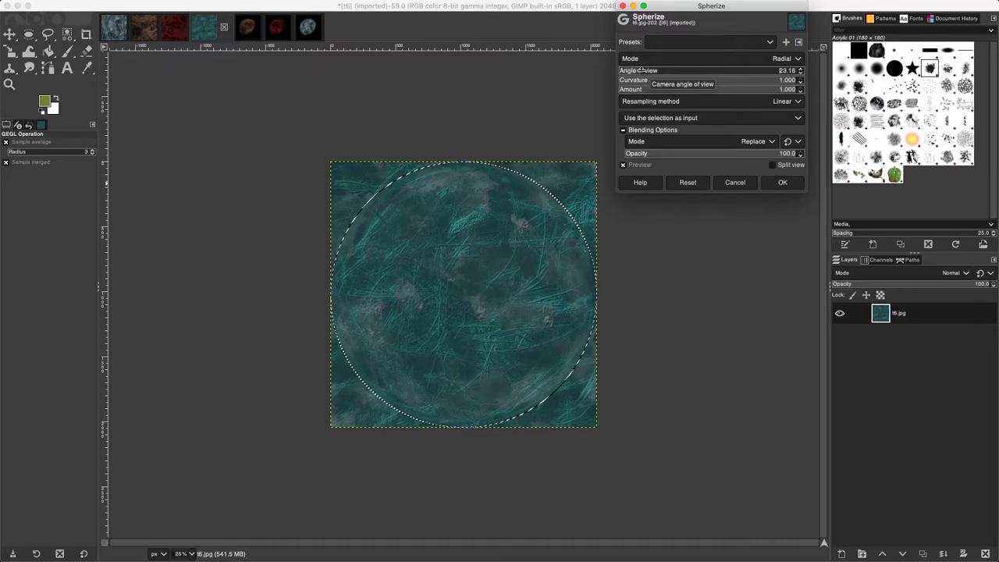
drag(632, 71, 626, 71)
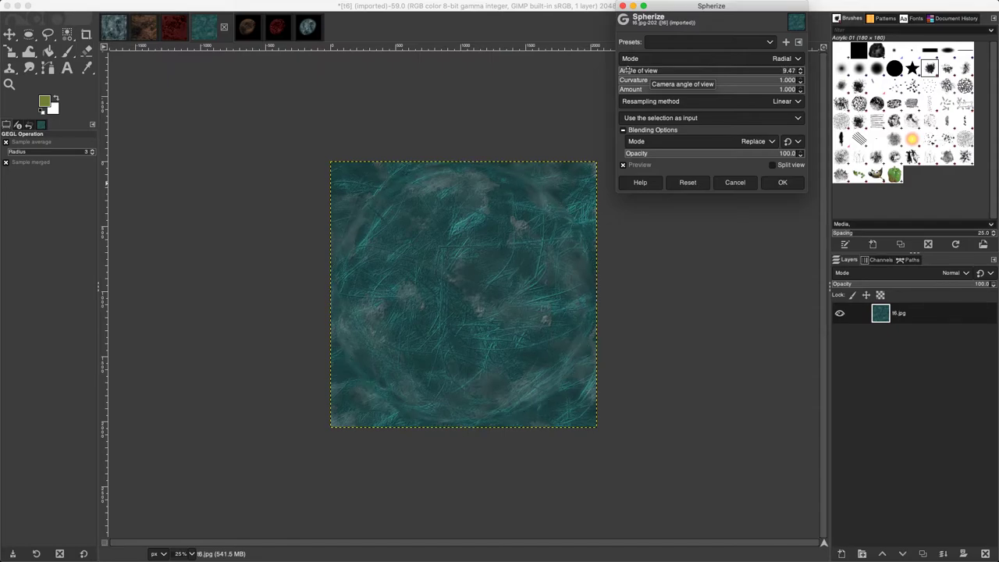
click(765, 182)
key(ctrl+shift+f)
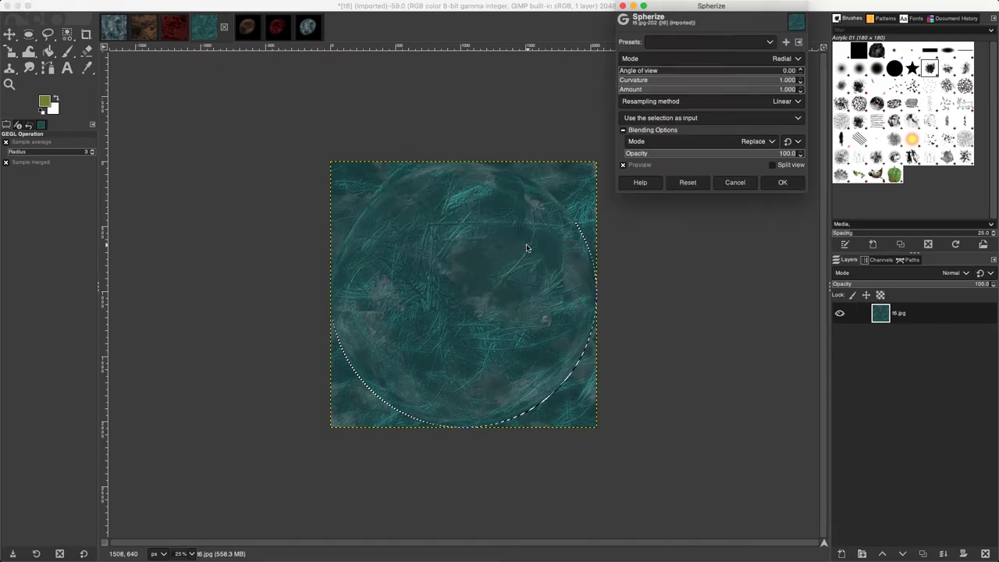
click(735, 182)
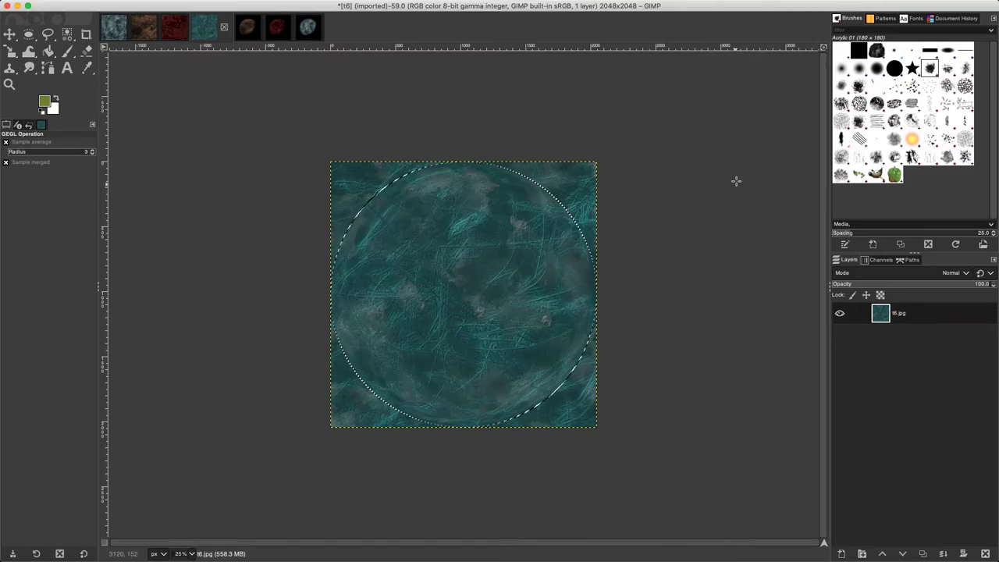
- Copy the spherized circle and create a new 3000 × 3000 px image
key(super+c)
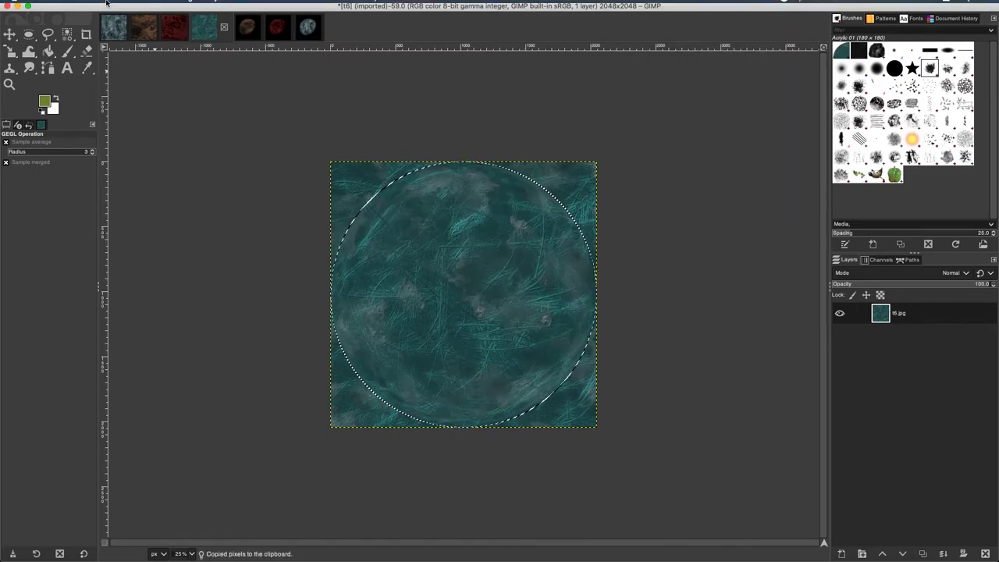
click(81, 6)
click(88, 19)
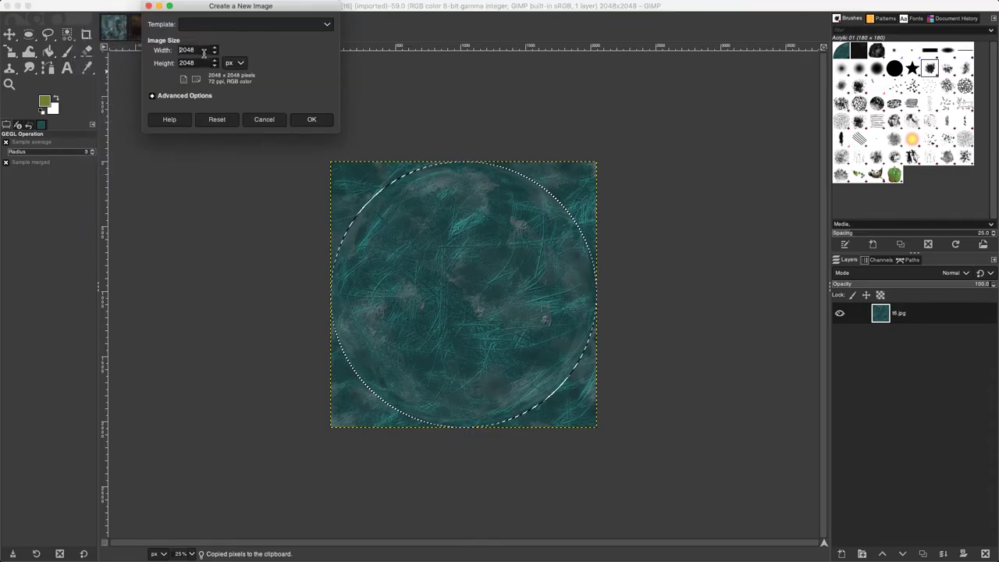
text(3000)
key(Tab)
text(3000)
click(312, 120)
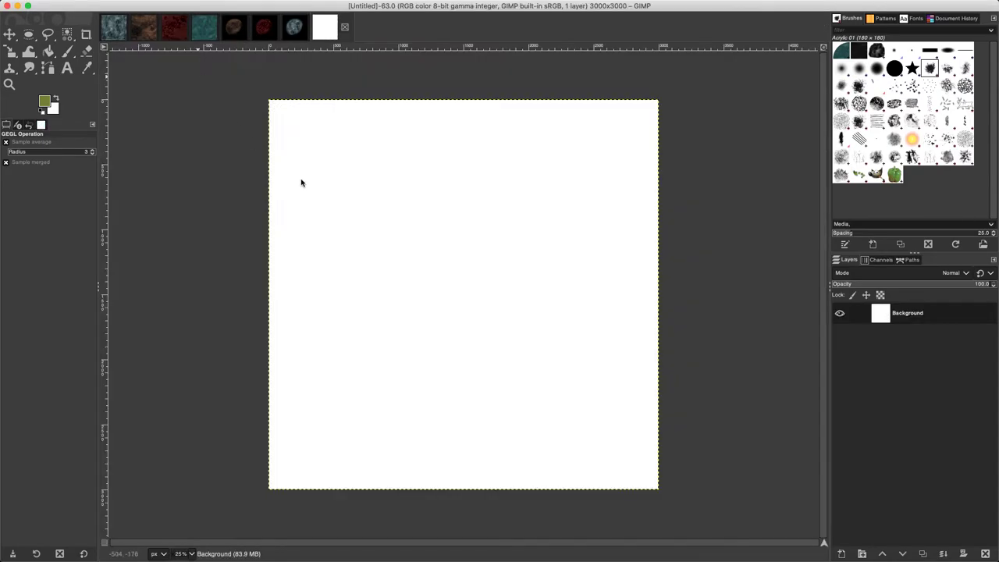
- Fill the new image's background with black and anchor the pasted sphere onto a new transparent layer
click(48, 51)
key(ctrl+comma)
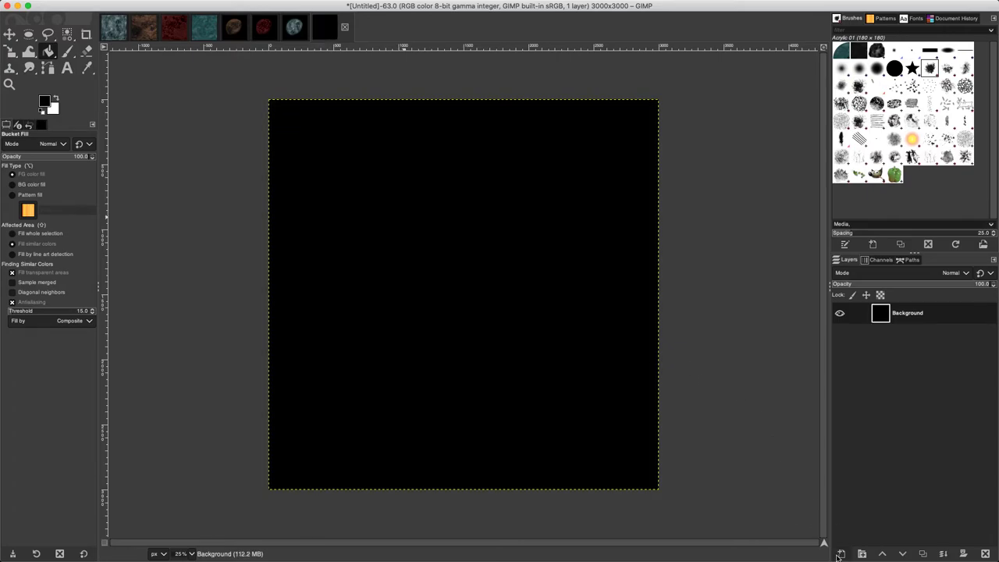
click(841, 554)
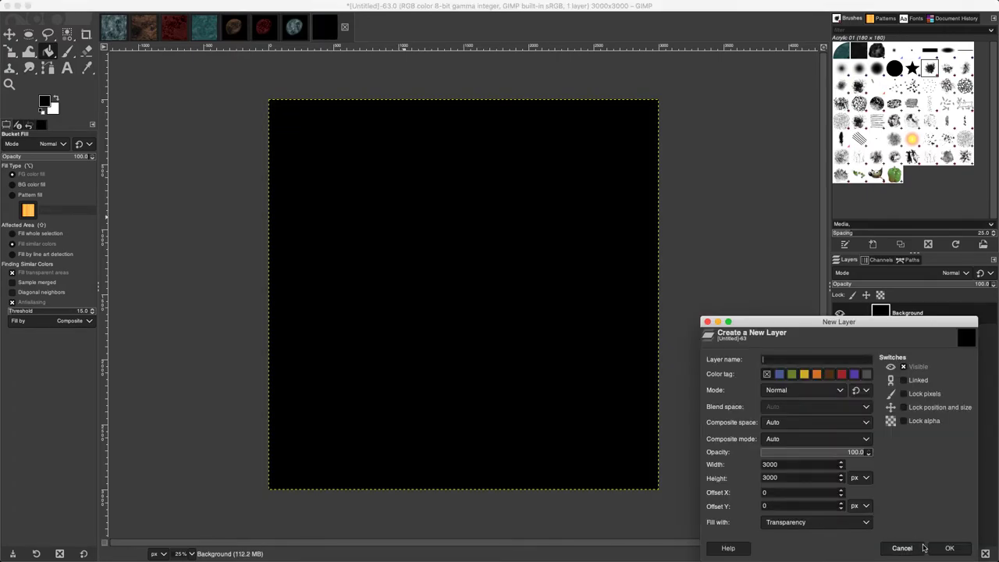
click(946, 548)
key(ctrl+v)
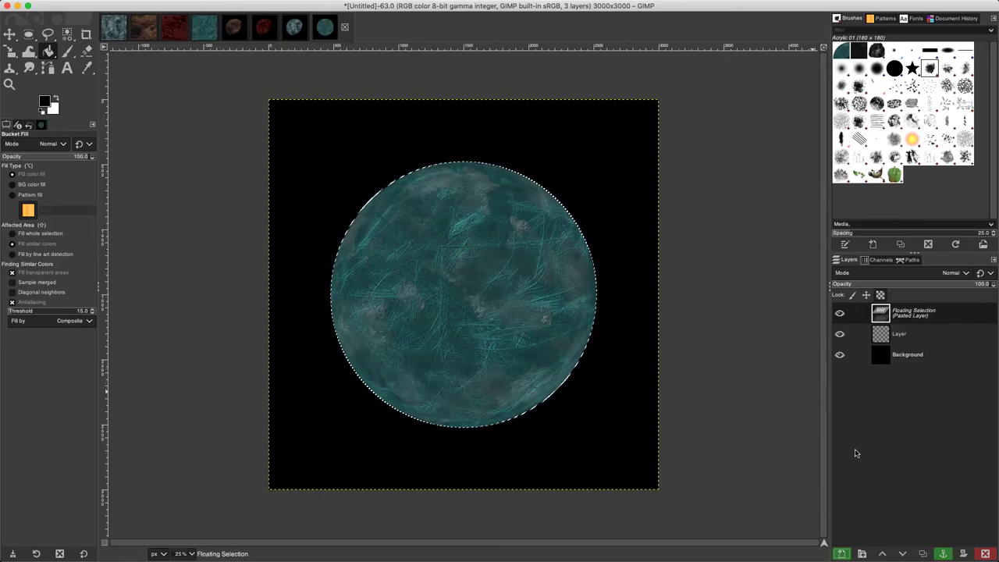
click(943, 553)
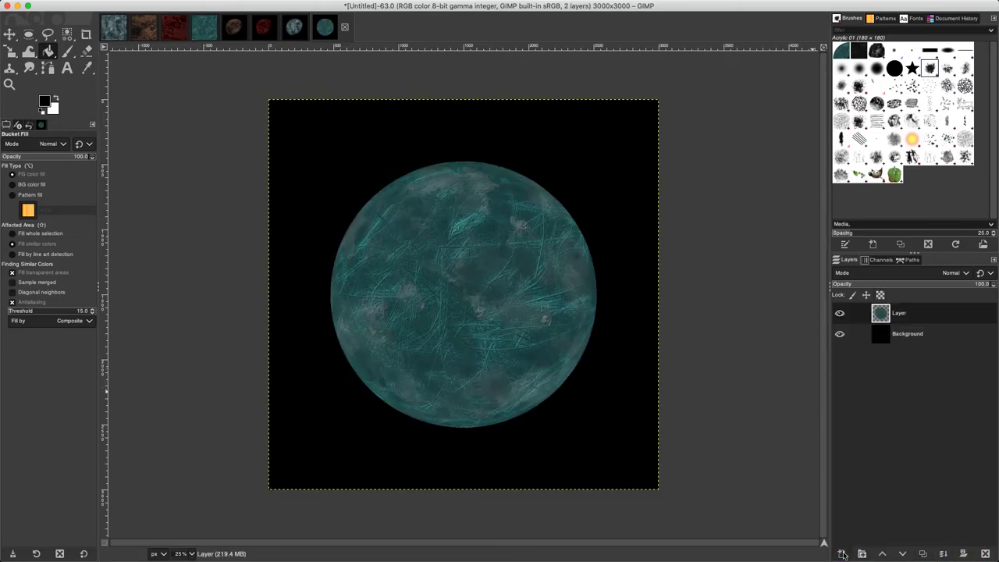
- Add a transparent layer above the sphere and select the sphere's circular area by color-selecting its transparent surroundings and inverting the selection
click(842, 553)
click(953, 549)
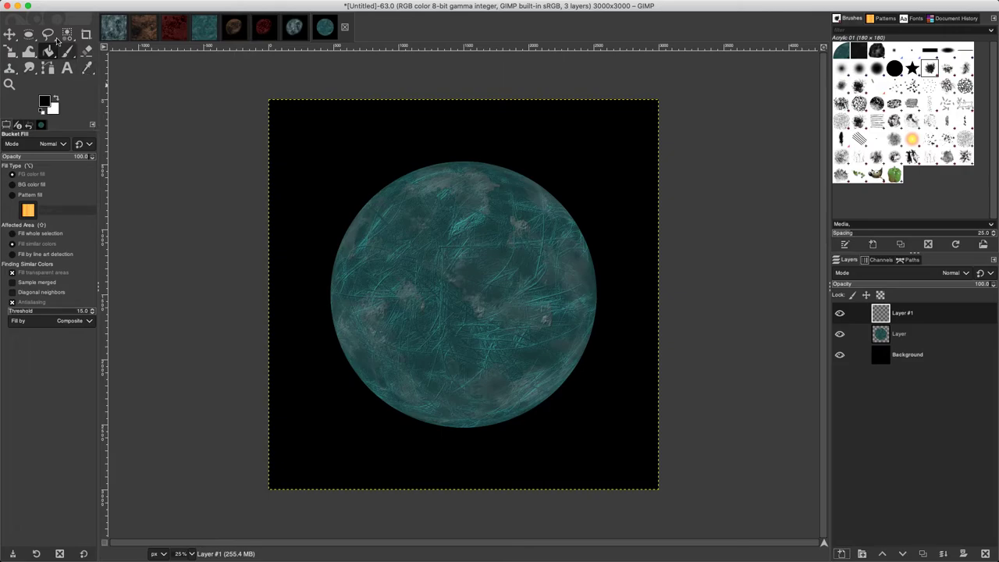
click(67, 34)
click(899, 333)
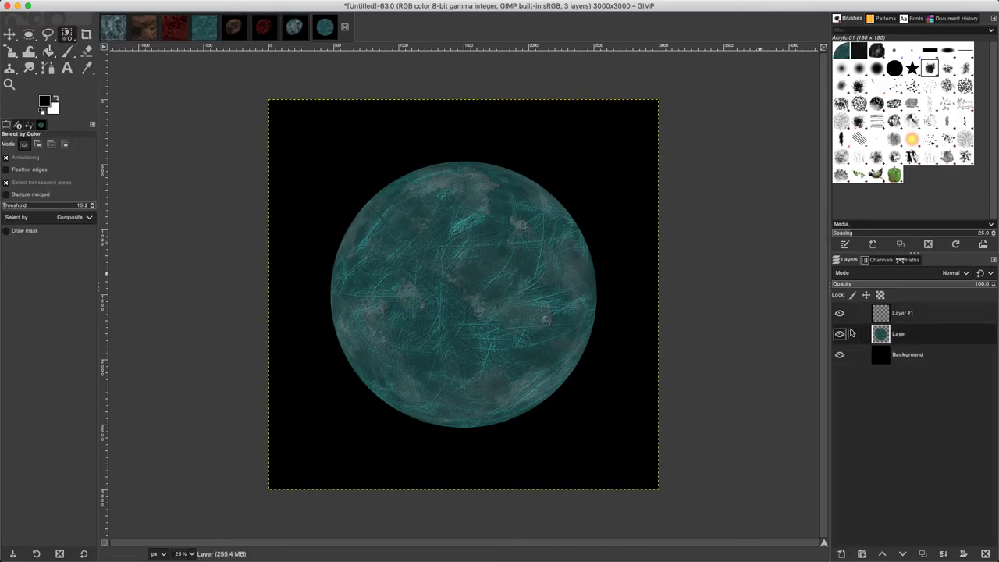
click(632, 307)
key(Page_Up)
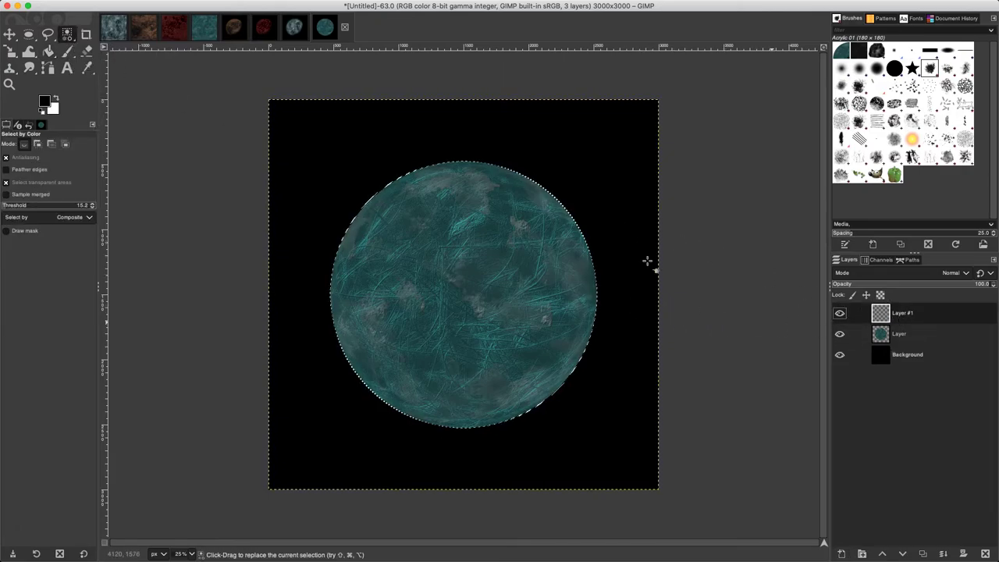
click(129, 4)
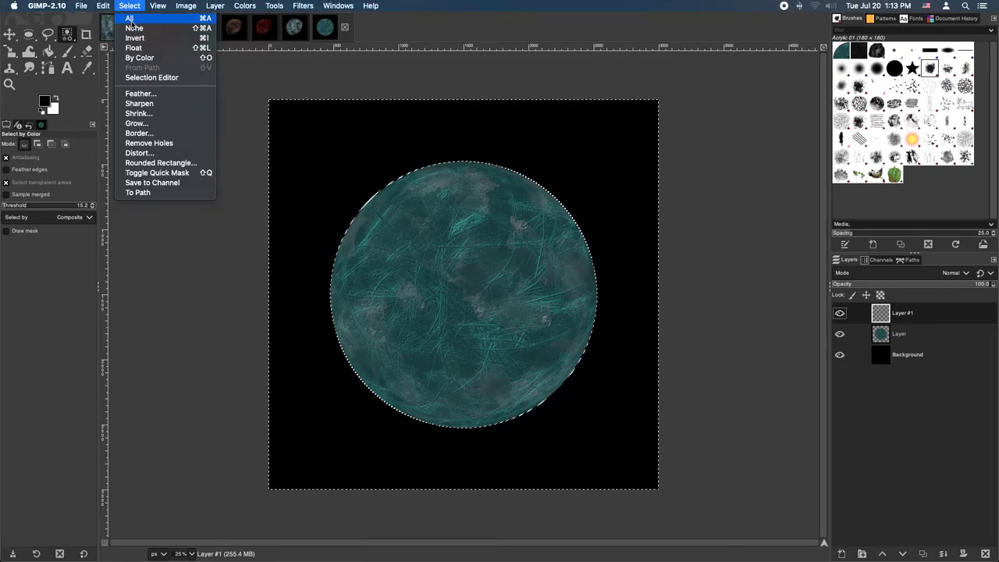
click(133, 38)
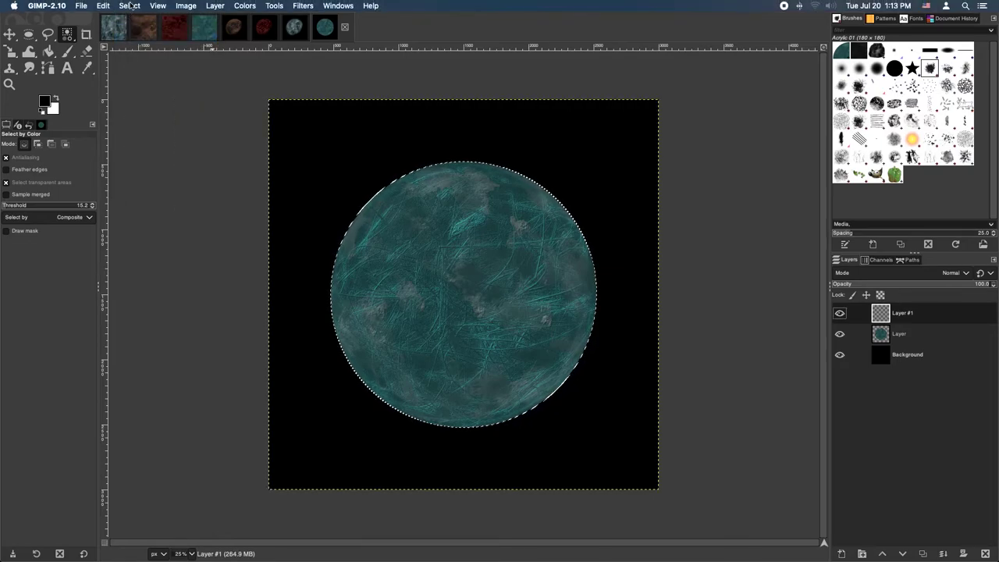
- Convert the circular selection into a 20 px border selection with the Smooth border style
click(129, 5)
click(146, 134)
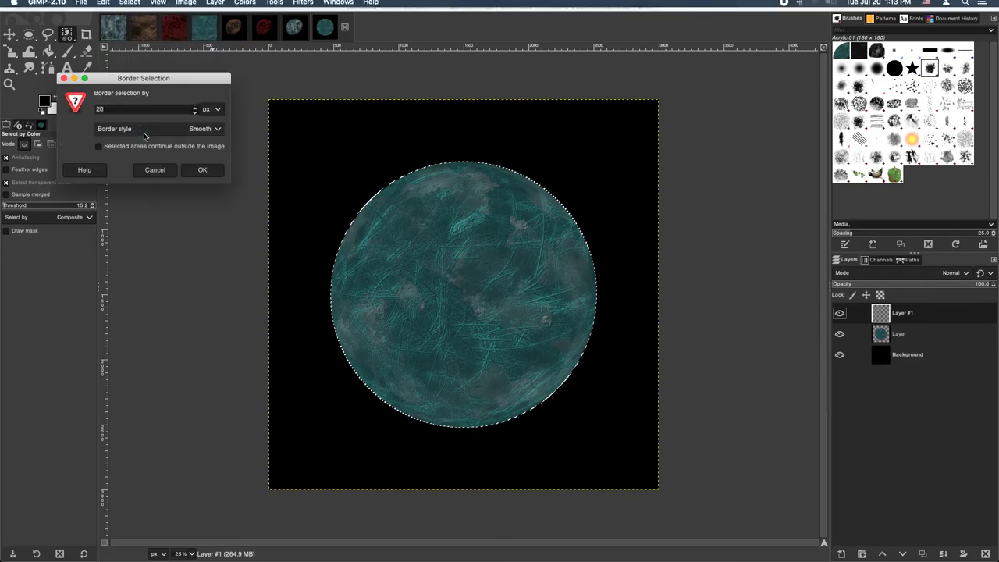
click(201, 170)
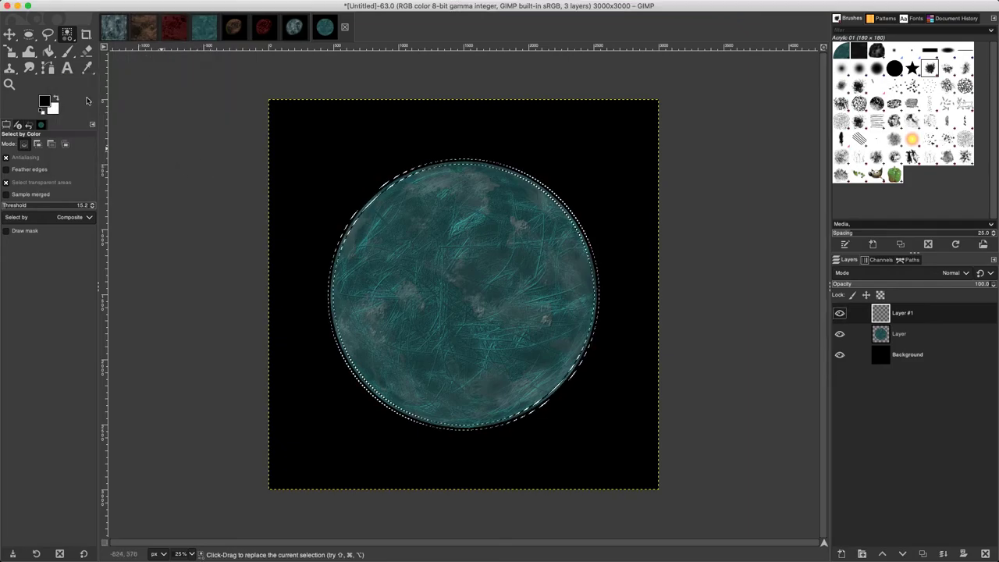
- Set the foreground color to 5095a2, bucket-fill the ring selection around the planet, and deselect it
click(44, 102)
mouse_move(141, 88)
mouse_down()
mouse_move(140, 59)
mouse_move(141, 74)
mouse_up()
drag(86, 91, 94, 68)
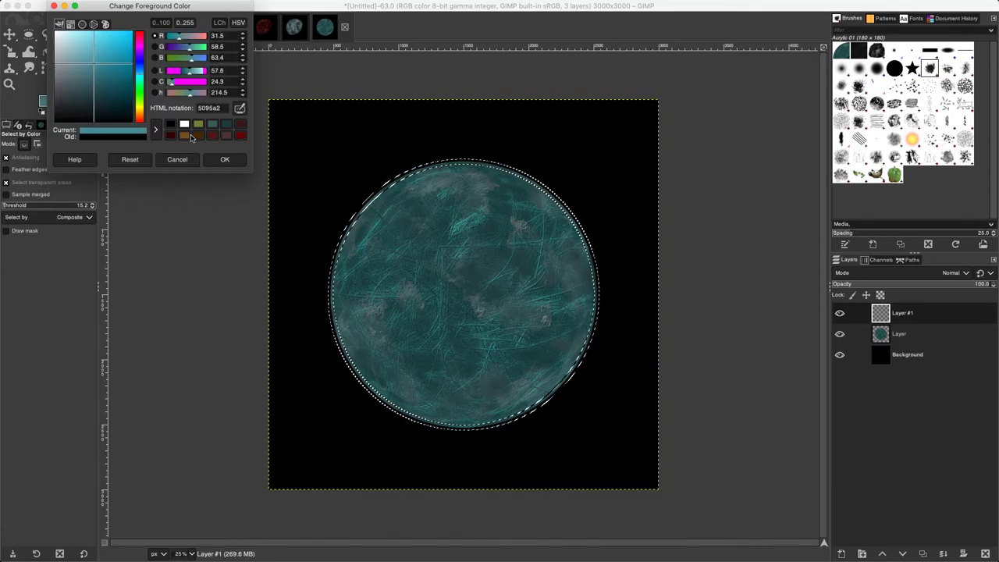
click(225, 160)
click(48, 53)
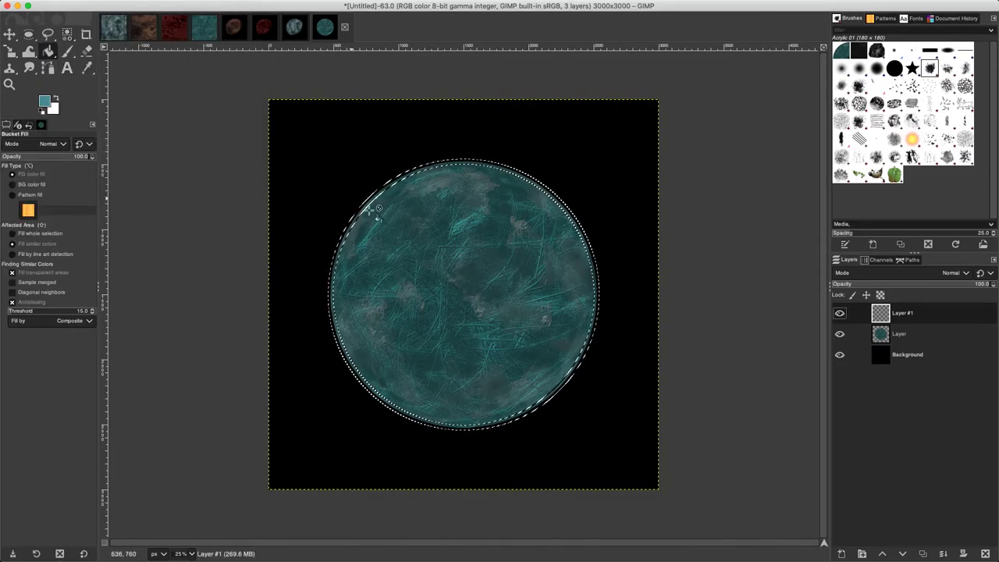
click(367, 205)
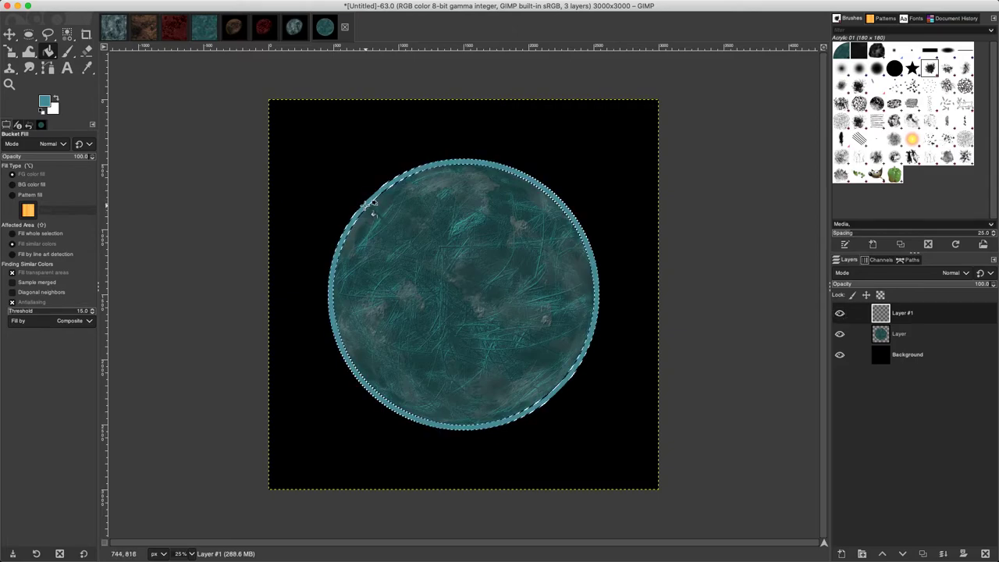
click(129, 6)
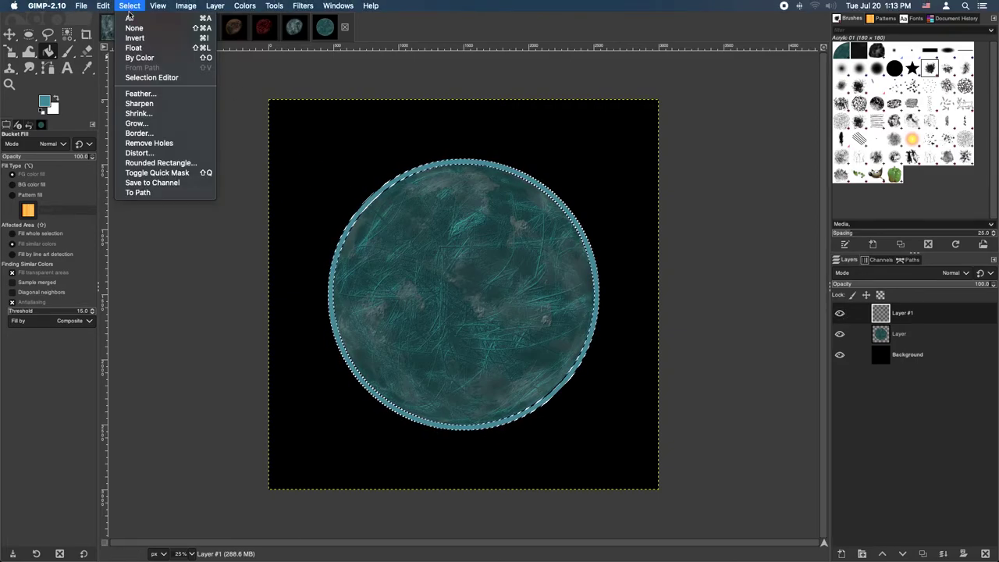
click(134, 28)
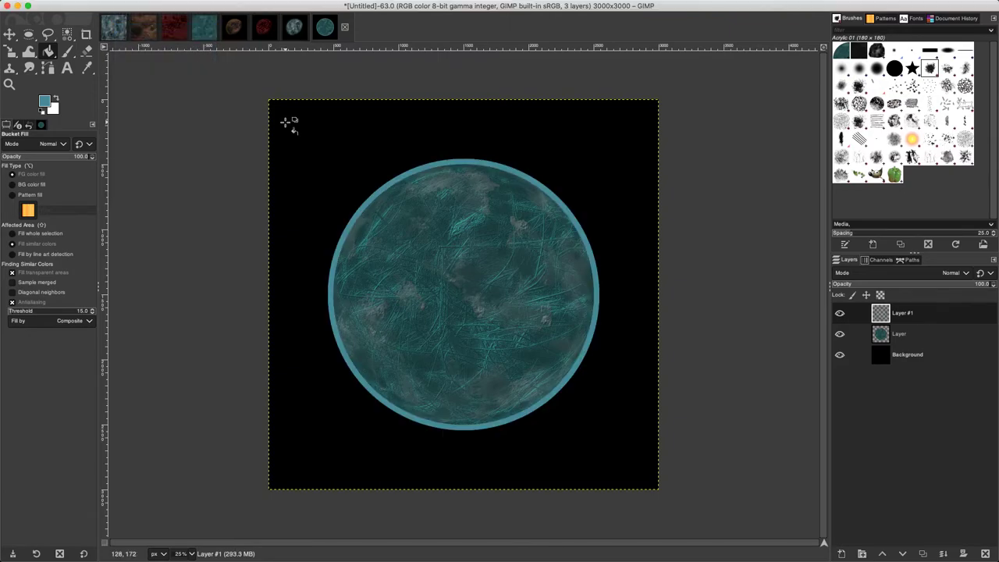
- Apply a Gaussian Blur of size 38.21 in X and Y to the ring layer
mouse_move(289, 10)
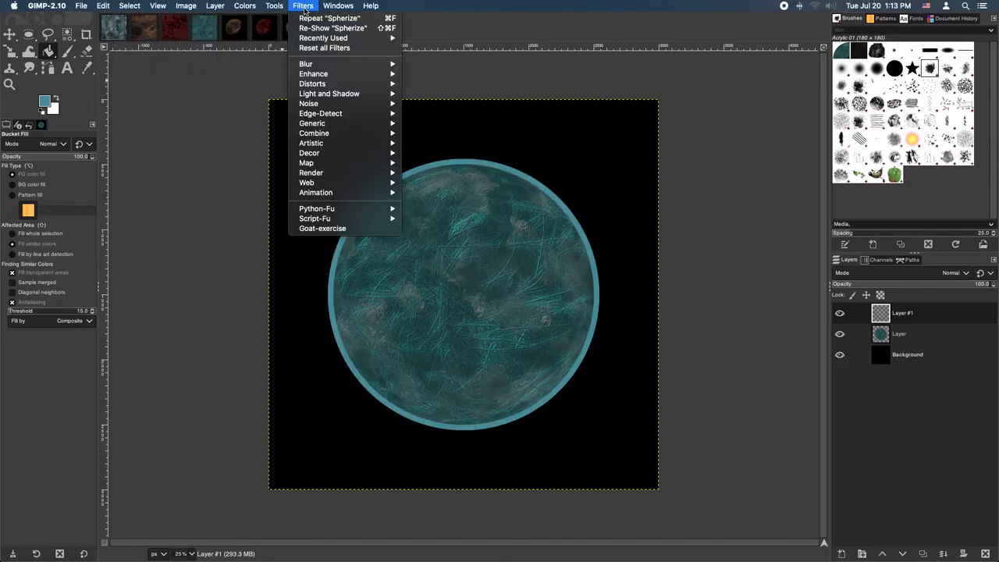
mouse_move(370, 67)
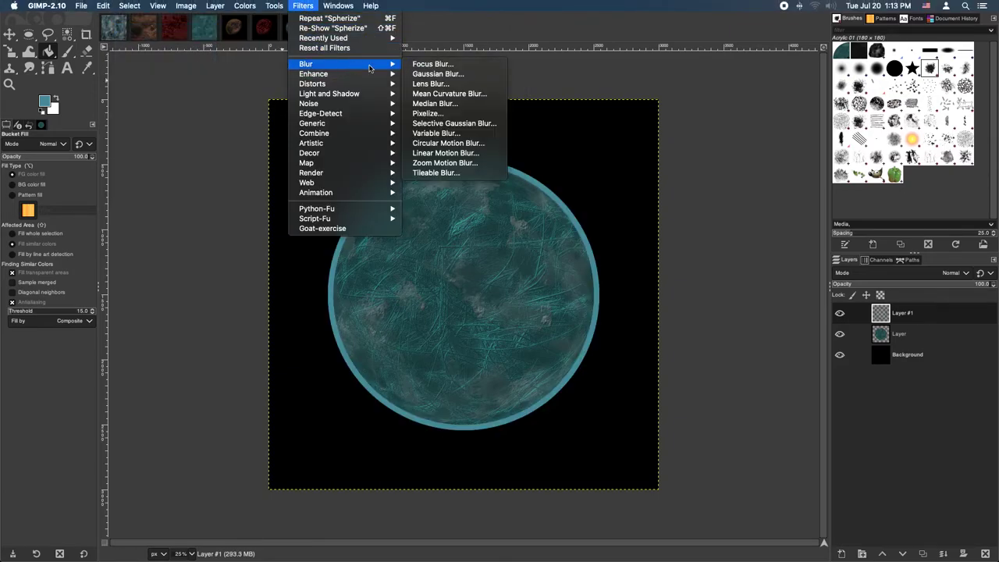
click(459, 76)
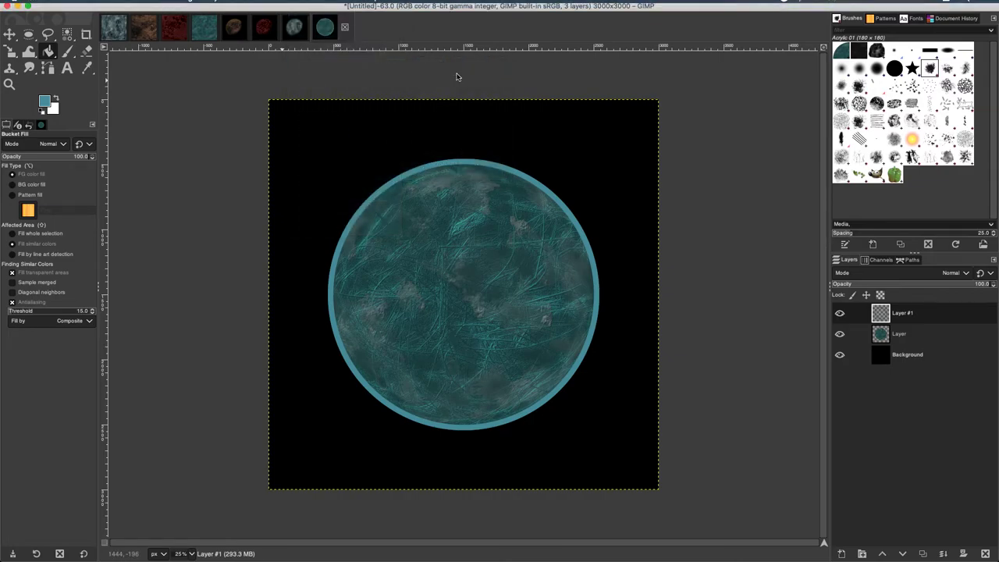
drag(648, 54, 684, 54)
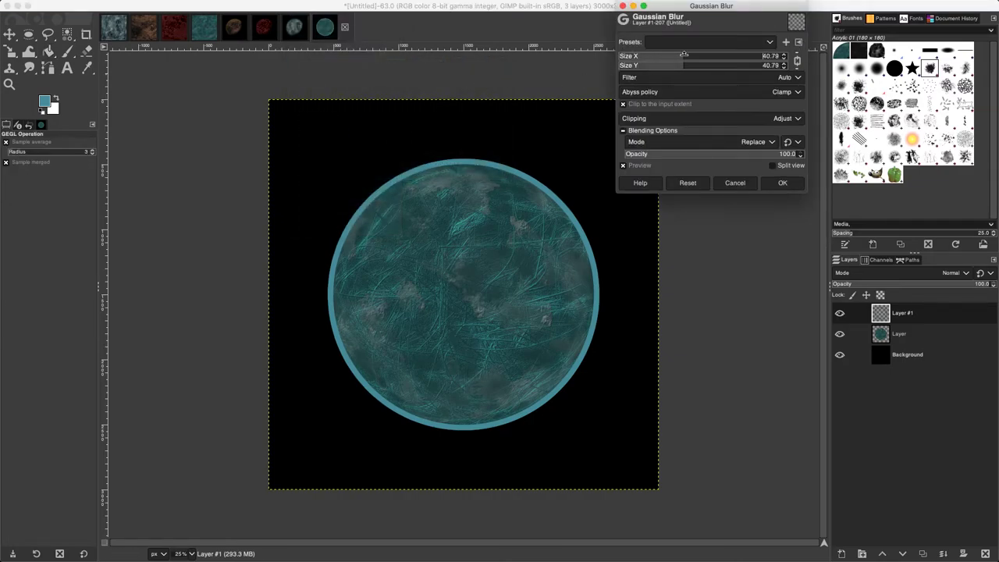
click(680, 54)
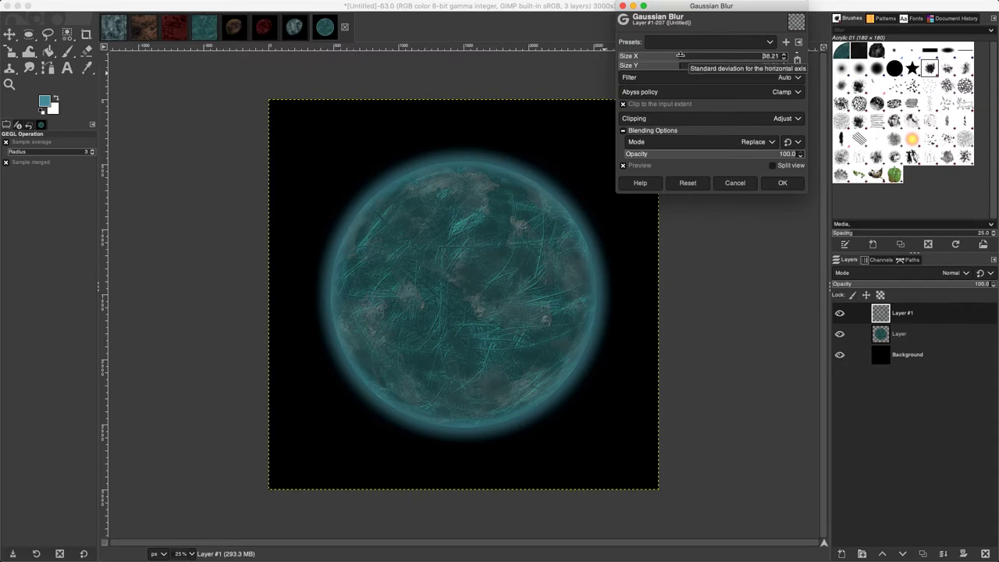
click(783, 185)
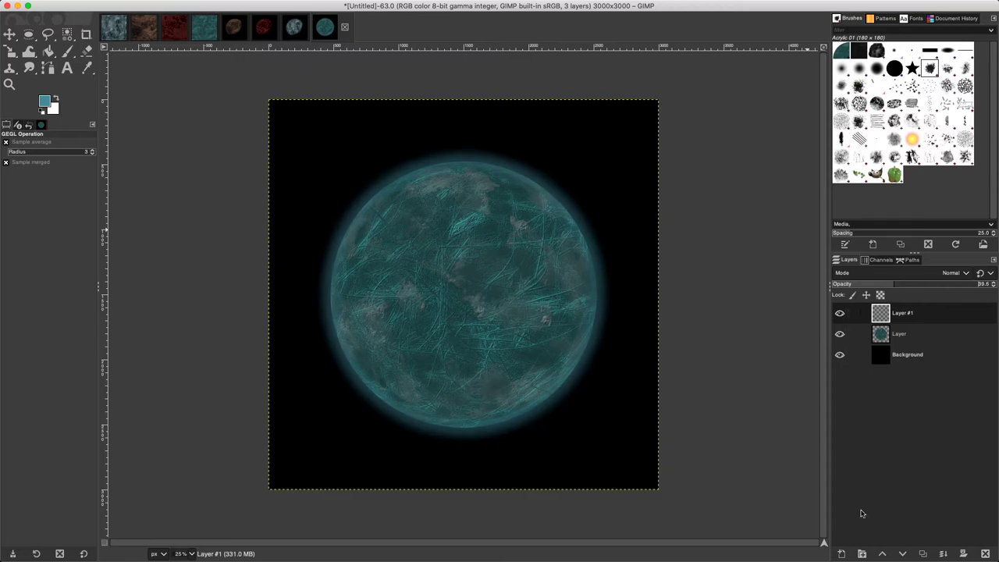
- Add a transparent layer on top and make an elliptical selection of 3000 × 3000 px on it
click(841, 554)
click(957, 550)
click(28, 35)
drag(439, 265, 614, 422)
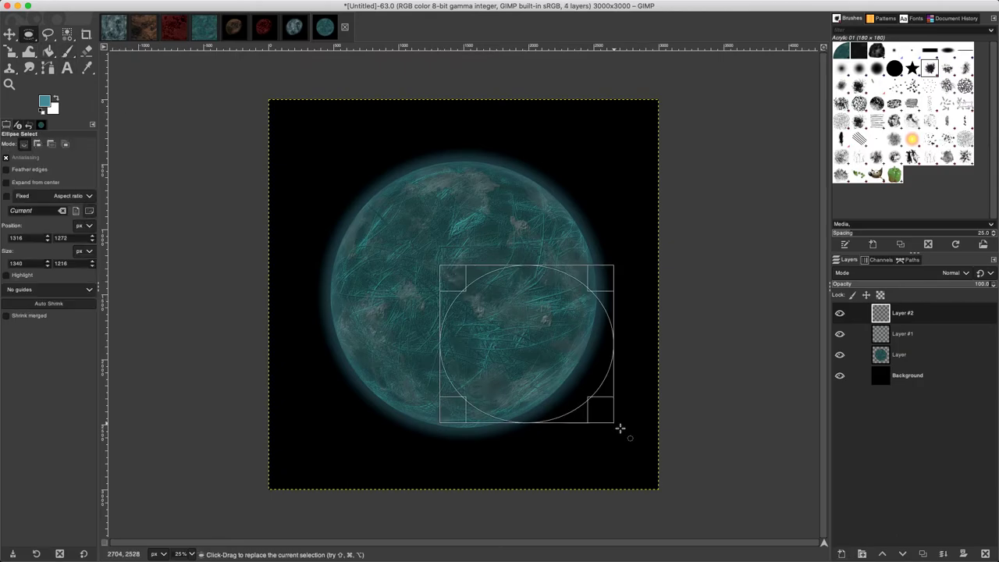
double_click(27, 263)
text(3000)
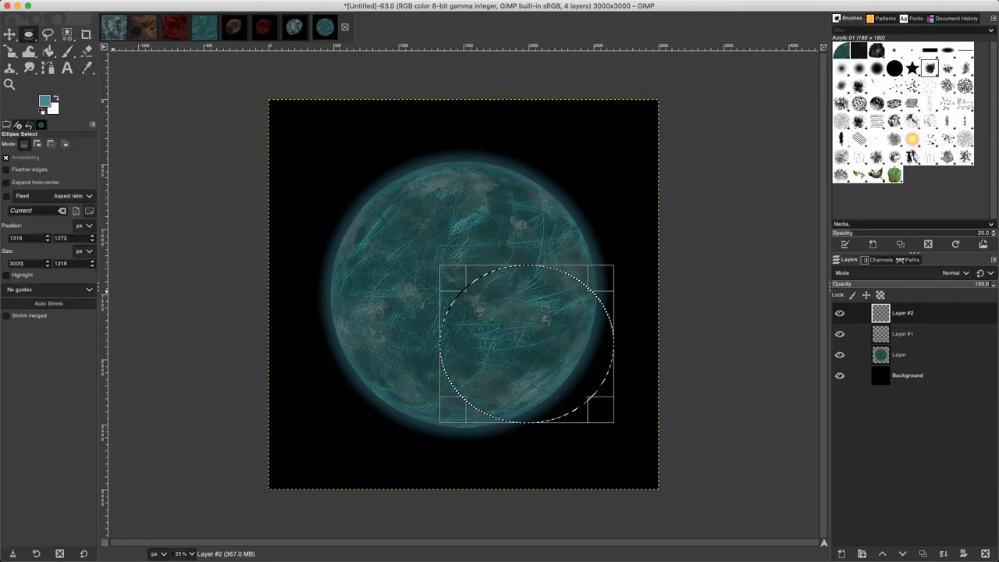
key(Tab)
text(3000)
- Move the 3000 px circular selection toward the planet and set its position to 700, 700
drag(544, 361, 454, 272)
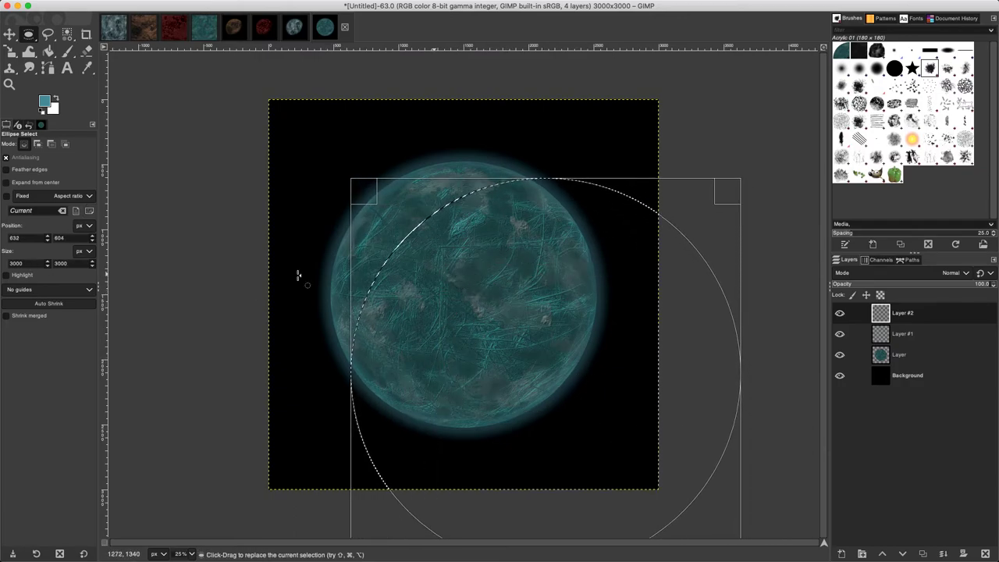
double_click(27, 237)
text(700)
key(Tab)
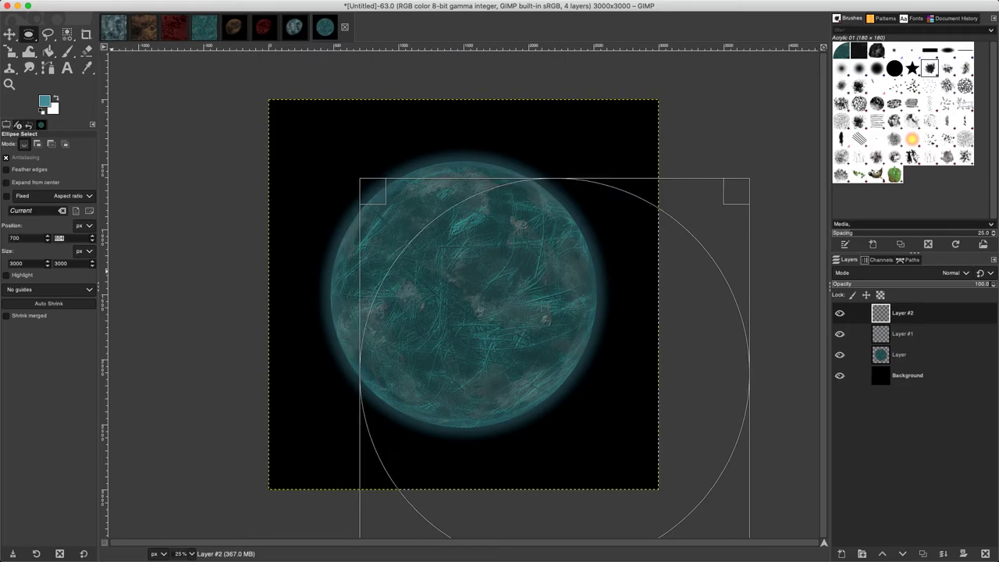
text(70)
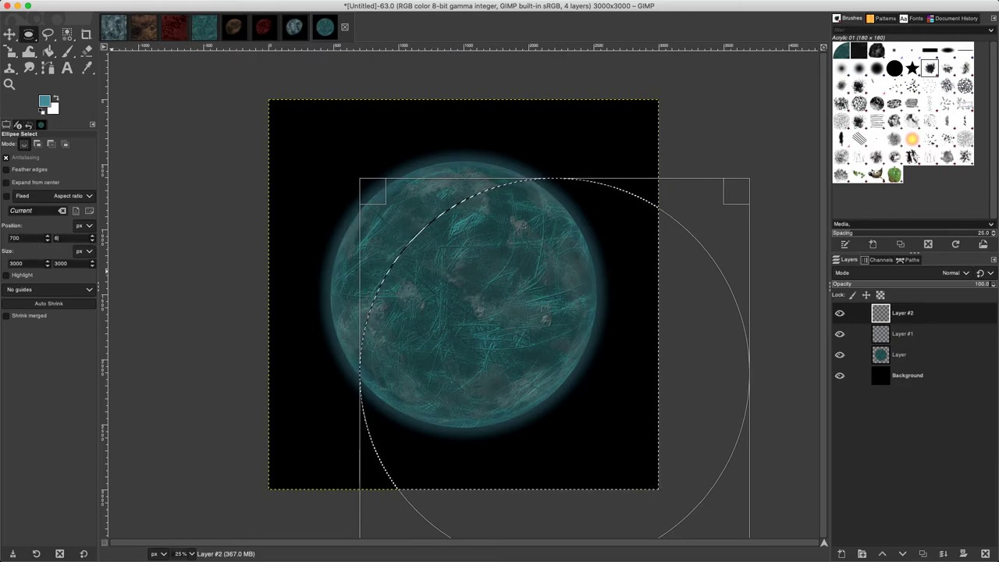
text(0)
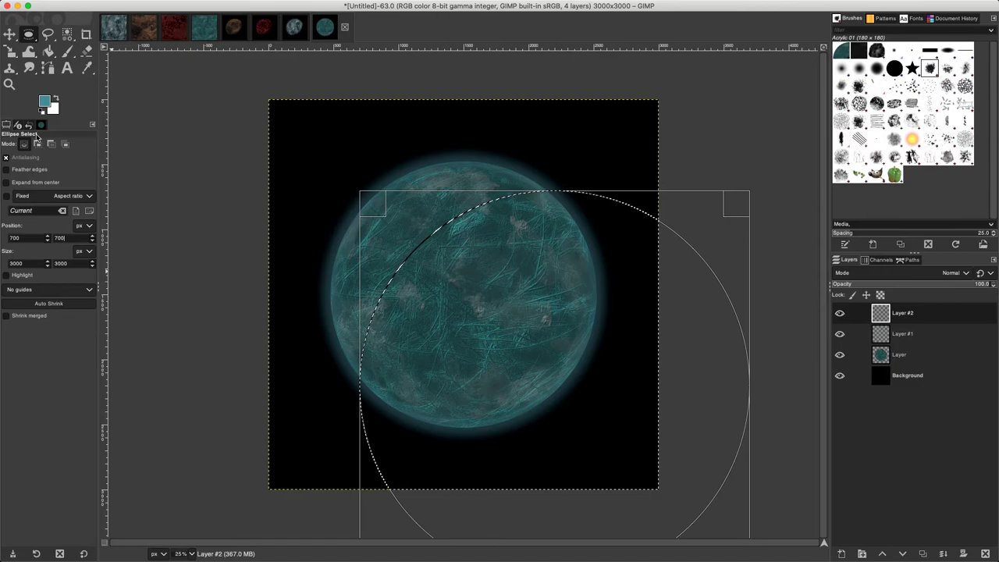
- Reset the foreground color to black and bucket-fill the circular selection on the new layer
click(42, 111)
click(48, 51)
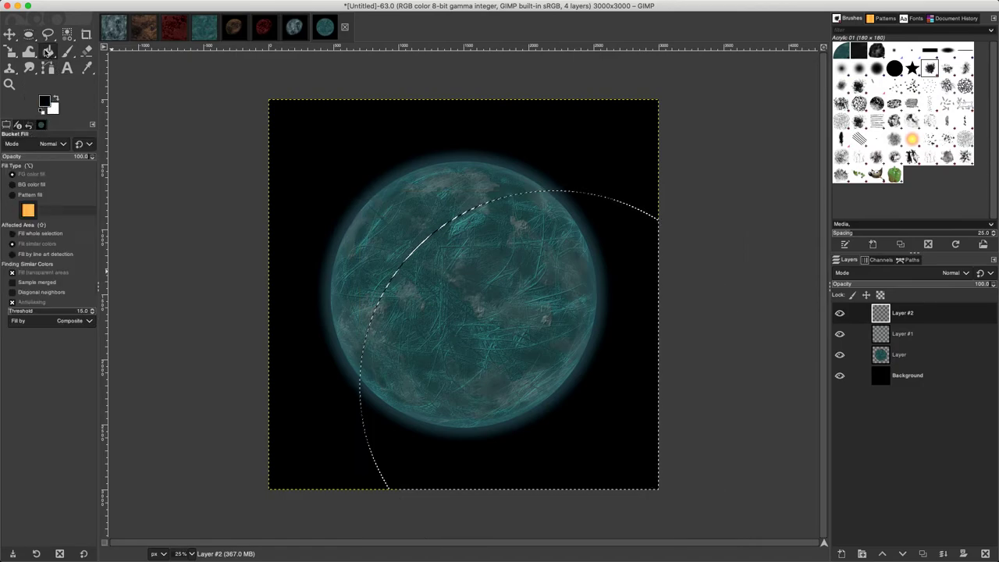
click(436, 316)
- Make an elliptical selection over the lit crescent and set its size to 2500 × 2500 px
click(28, 35)
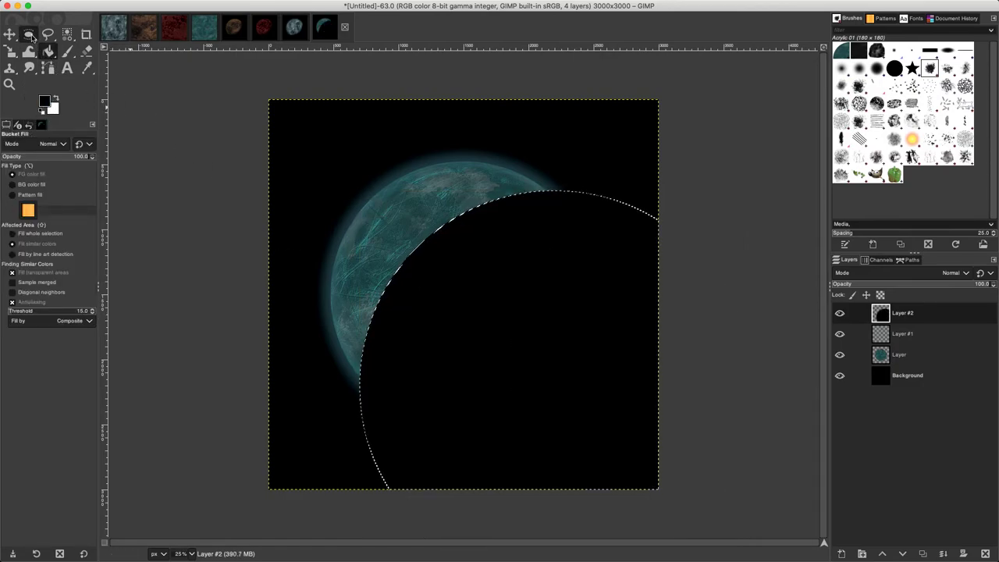
drag(313, 141, 558, 362)
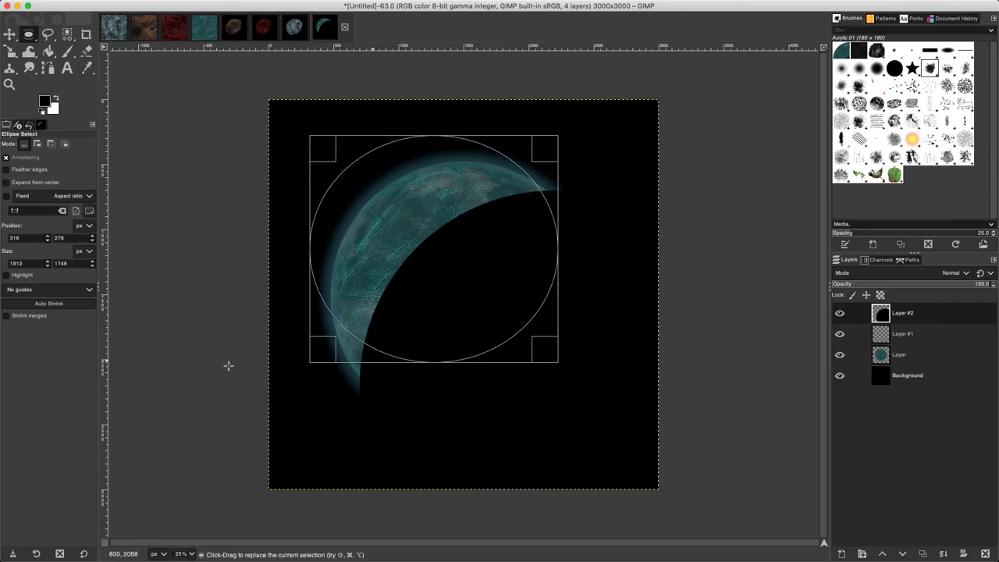
double_click(26, 263)
text(2500)
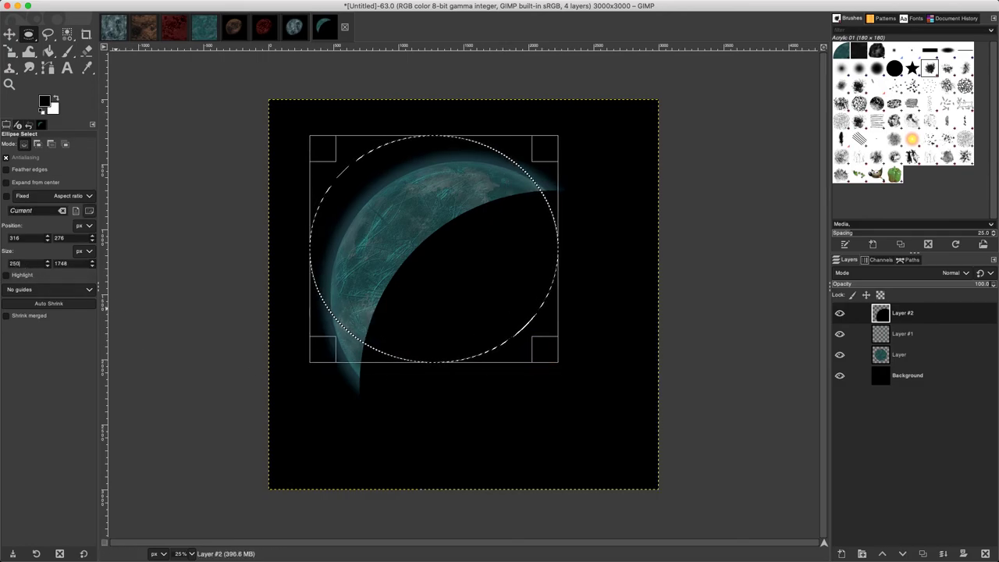
key(Tab)
text(2500)
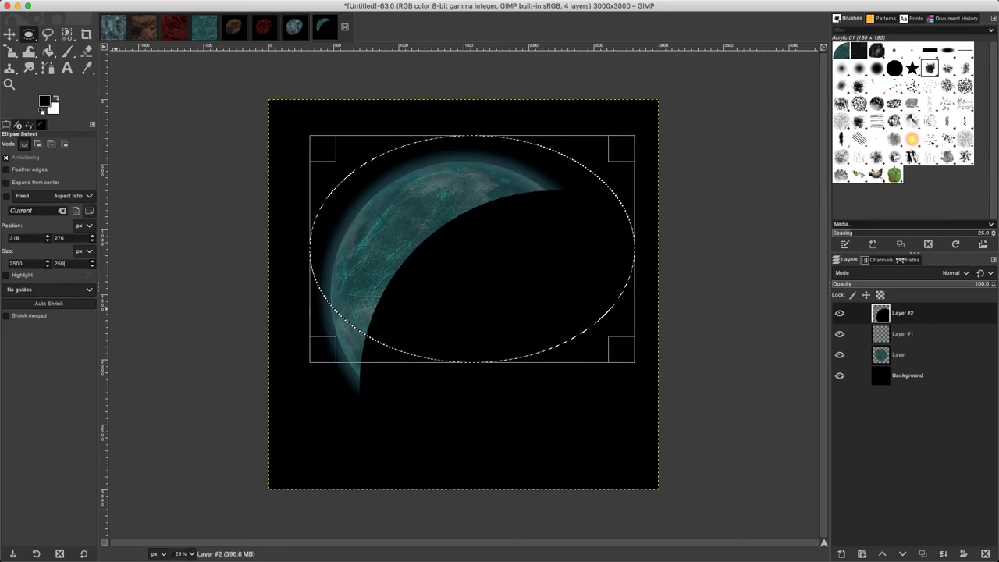
key(Tab)
- Move the 2500 px circular selection up over the planet and set its position to -230, -230
drag(504, 337, 418, 259)
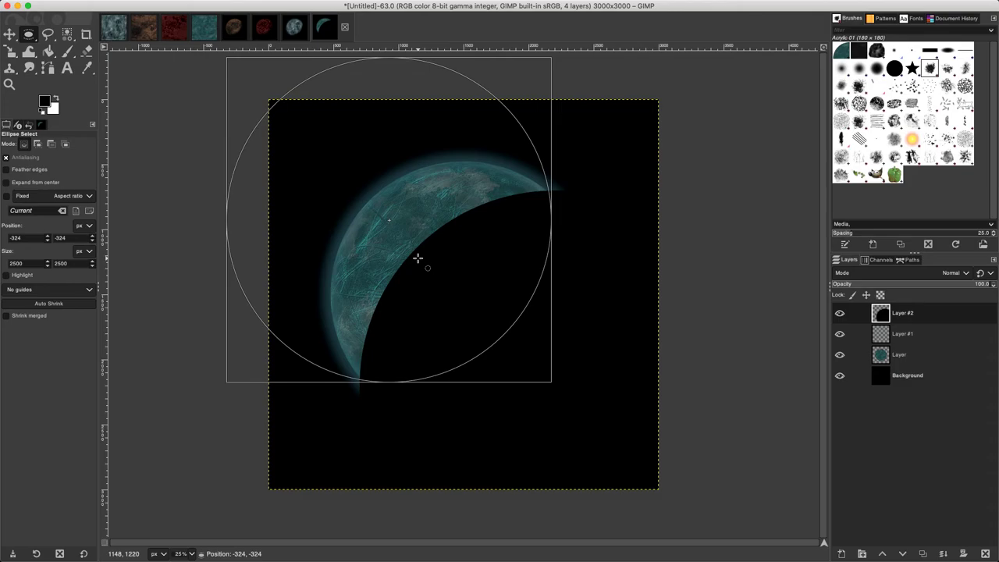
drag(417, 259, 418, 258)
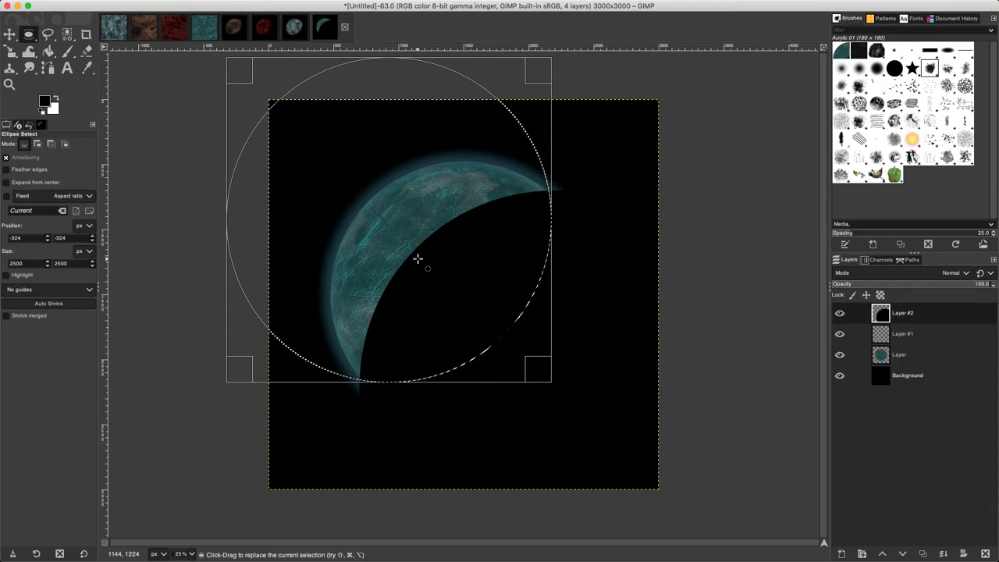
drag(418, 258, 435, 272)
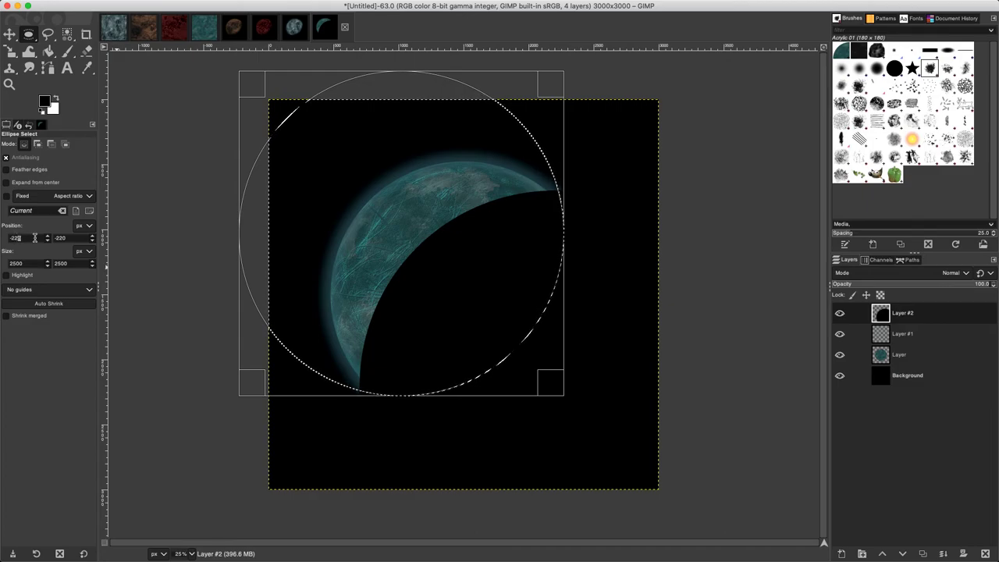
key(BackSpace)
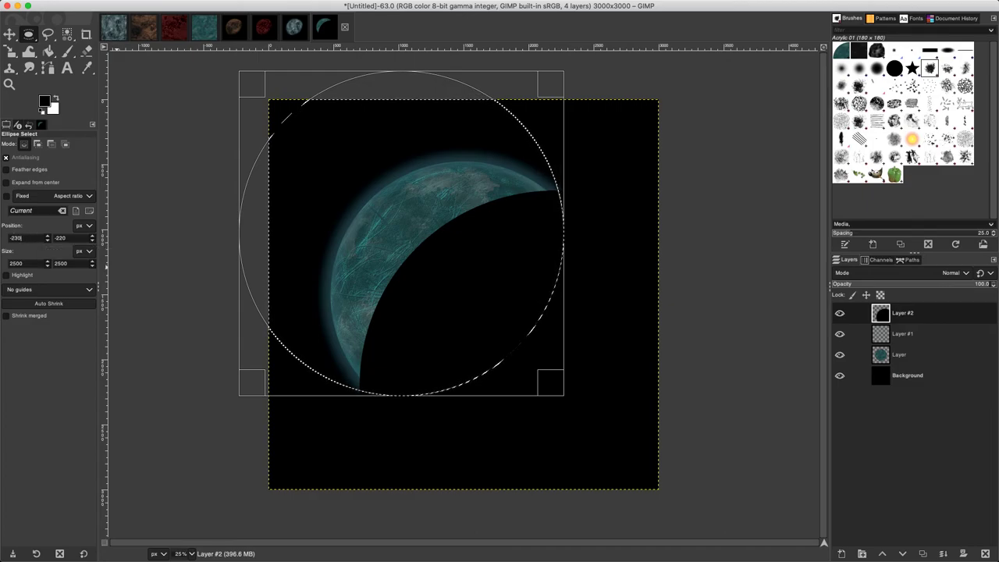
text(-23)
key(Return)
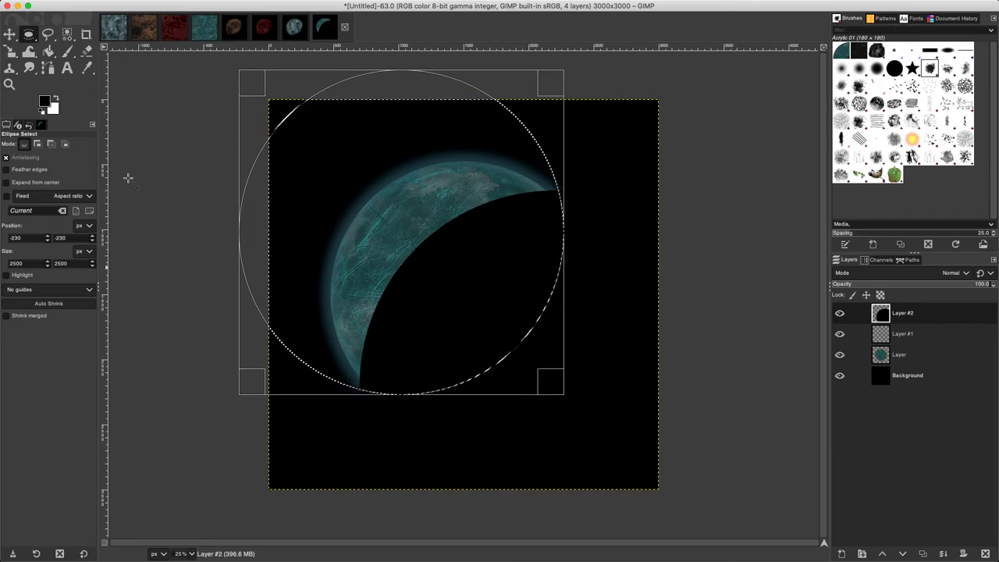
- Clear the black fill inside the circular selection and deselect it
mouse_move(79, 5)
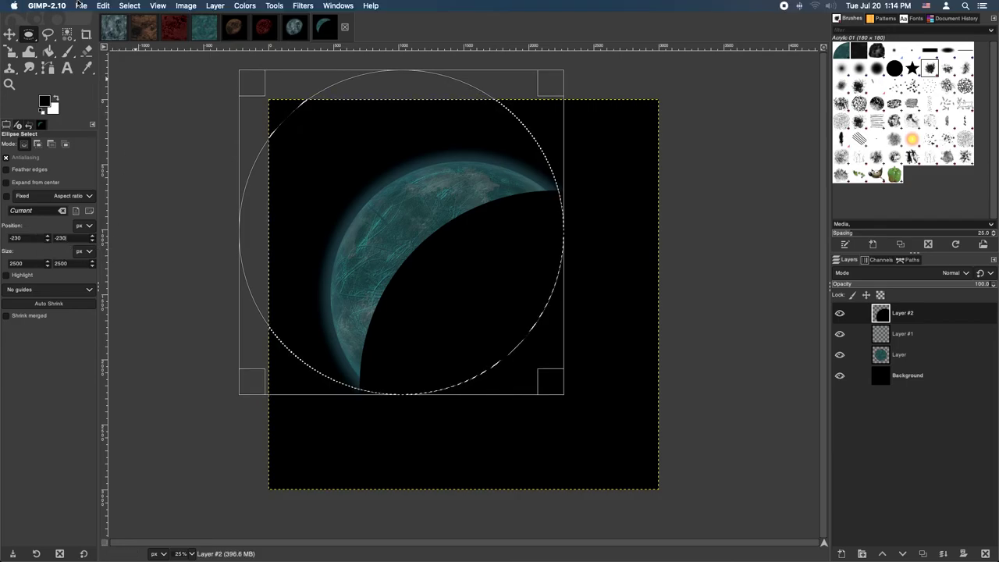
click(130, 6)
mouse_move(112, 7)
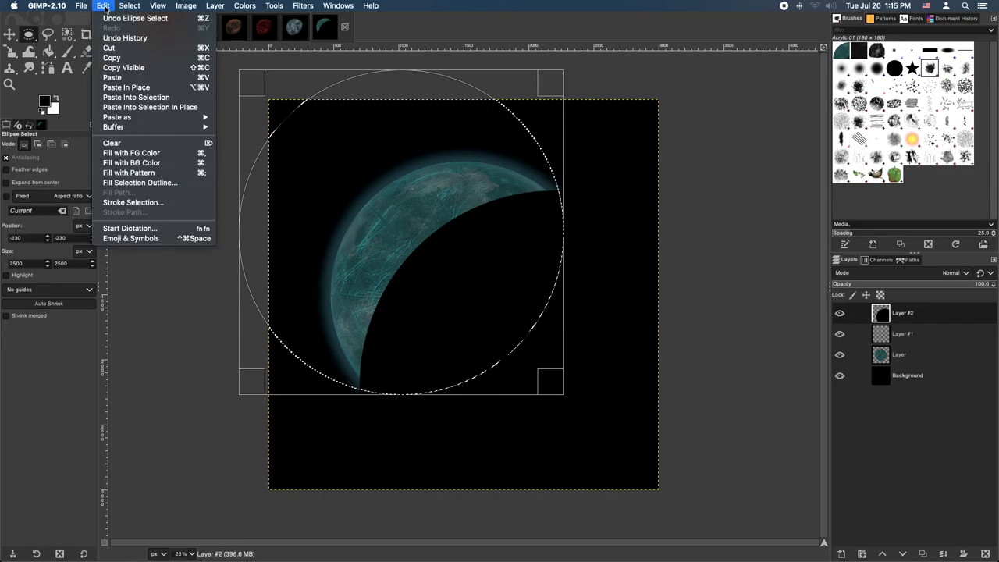
click(113, 142)
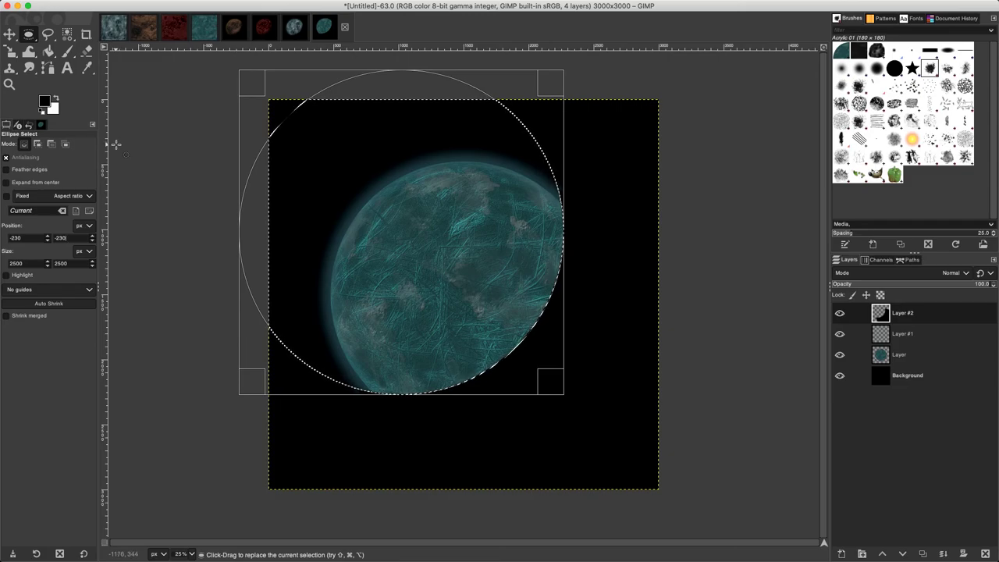
mouse_move(133, 4)
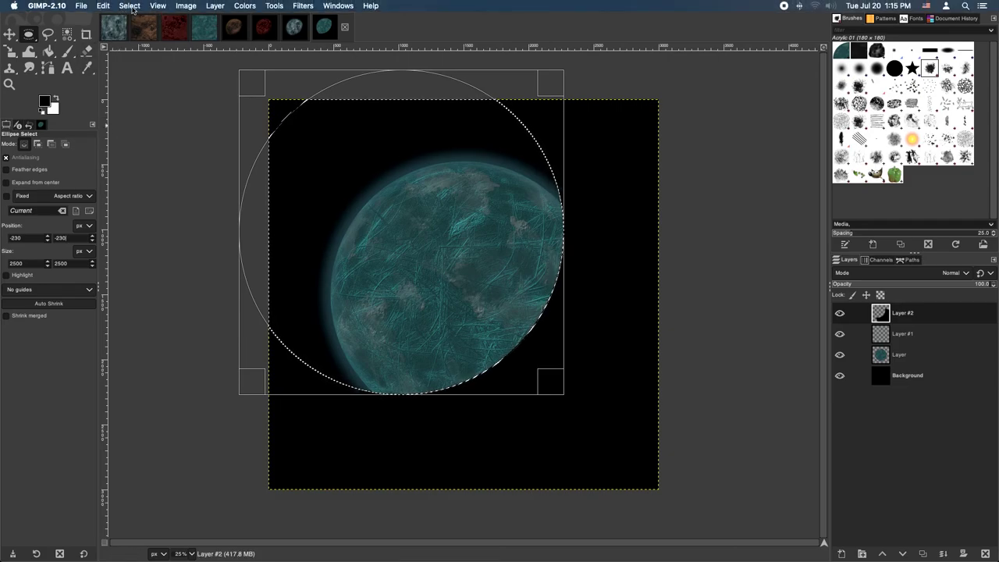
click(131, 7)
click(137, 30)
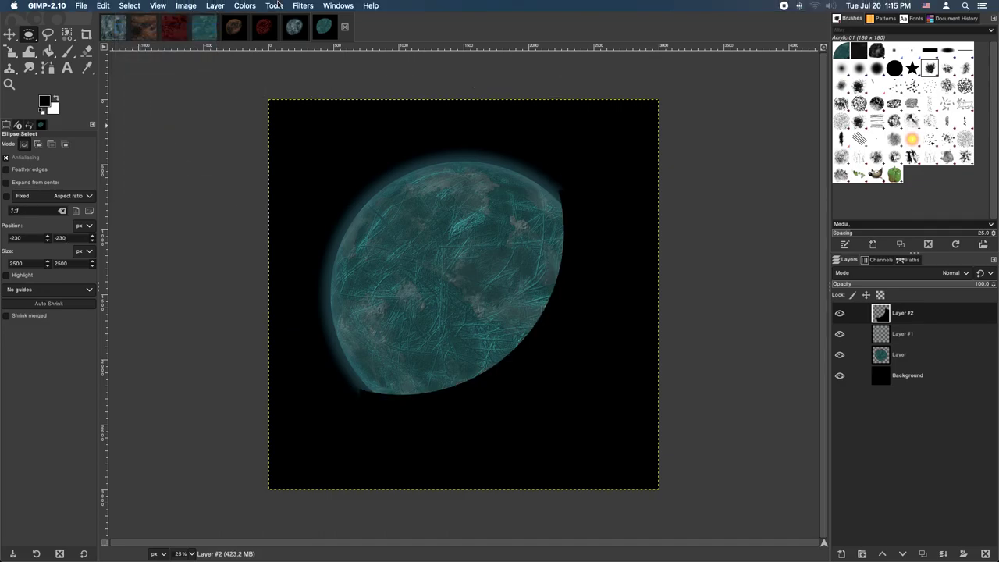
- Soften the black shadow layer with a Gaussian Blur of about 73.29 in X and Y, and lower its opacity to about 92.1
click(302, 5)
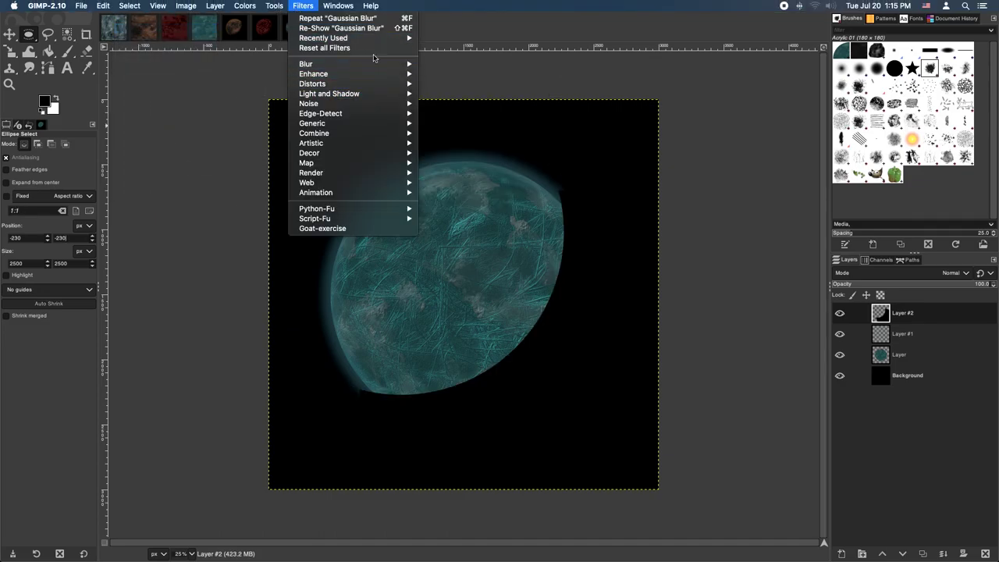
mouse_move(377, 64)
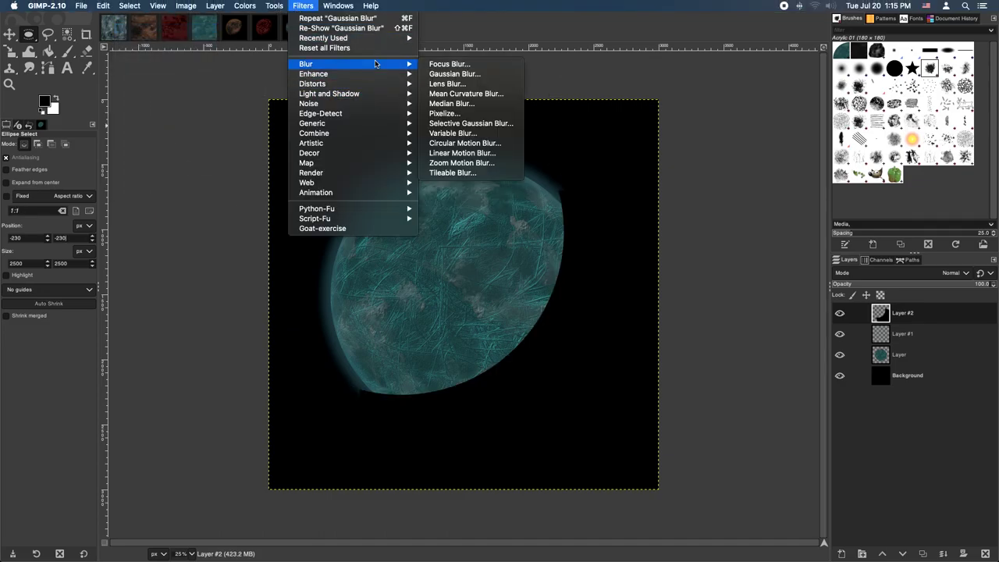
click(478, 76)
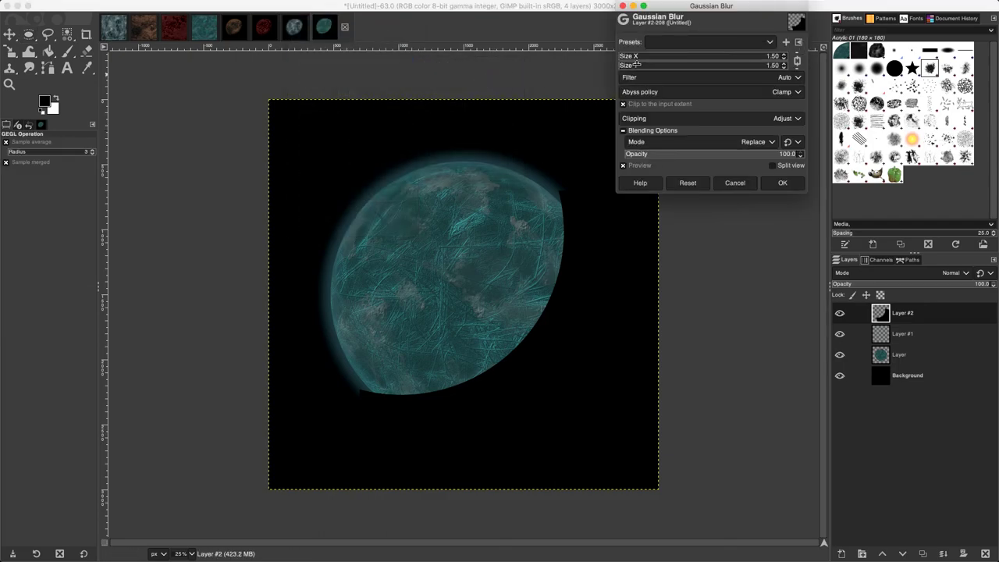
drag(672, 57, 736, 57)
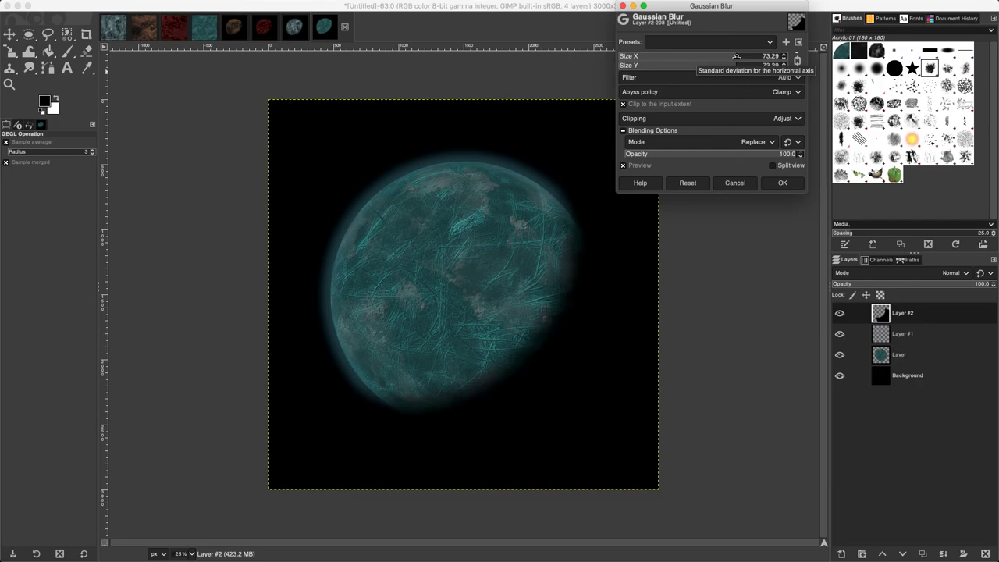
click(783, 185)
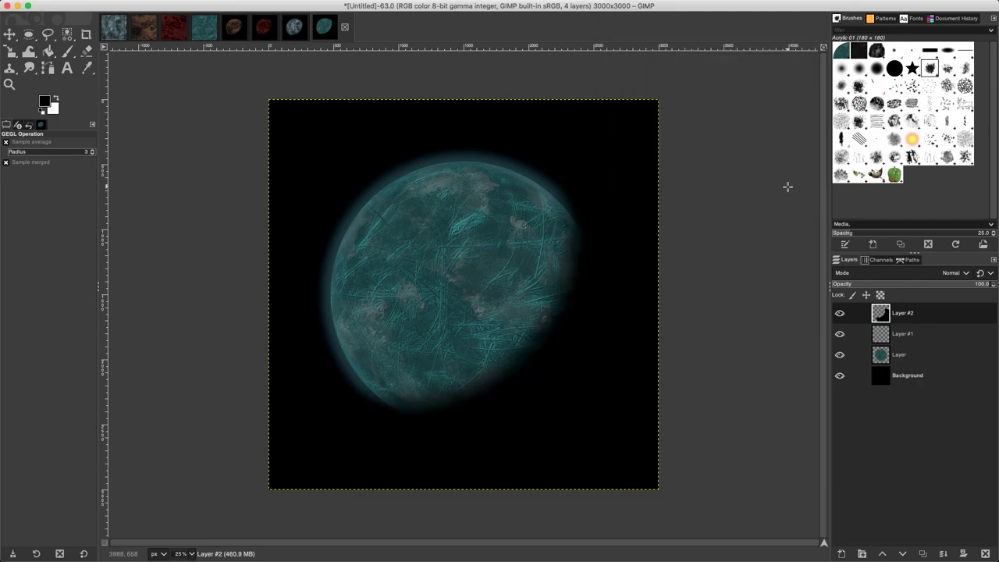
click(968, 284)
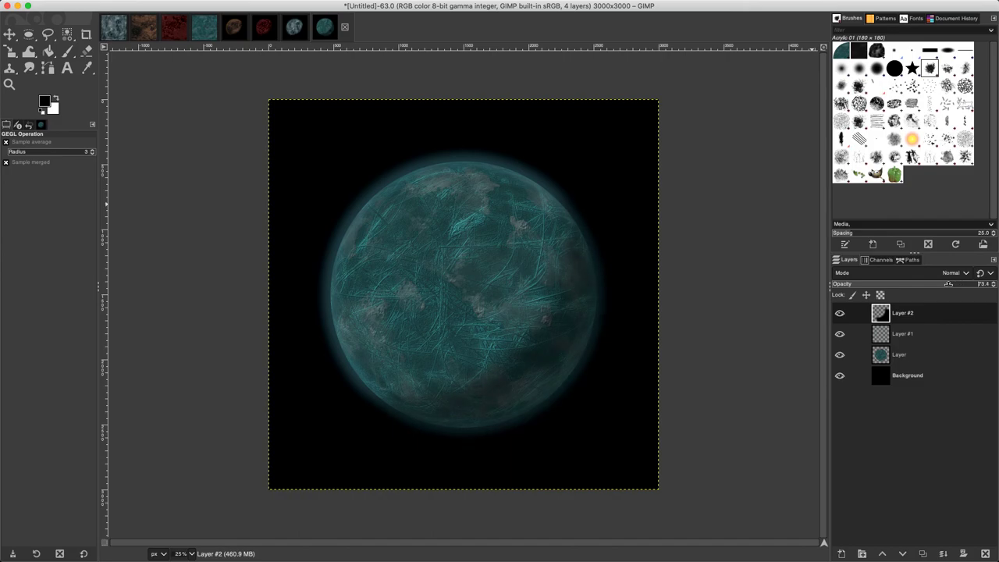
drag(961, 283, 975, 284)
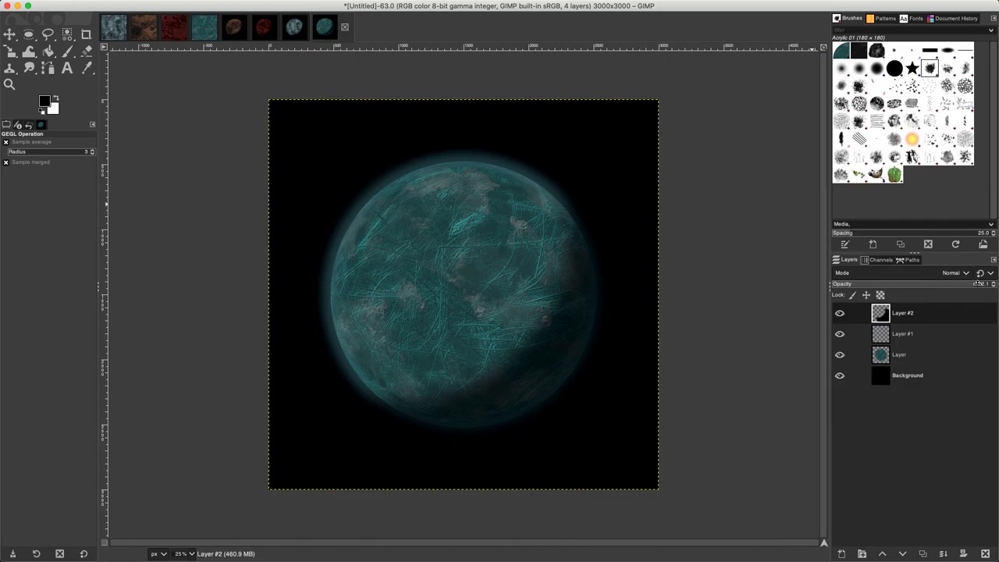
- Merge all visible layers of the planet image into a single layer
right_click(906, 453)
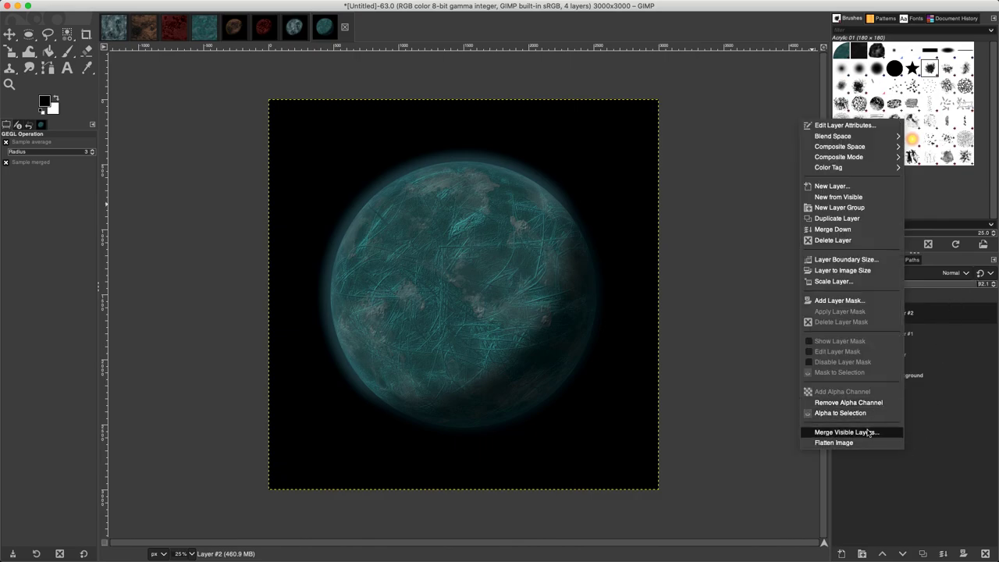
click(868, 433)
click(915, 476)
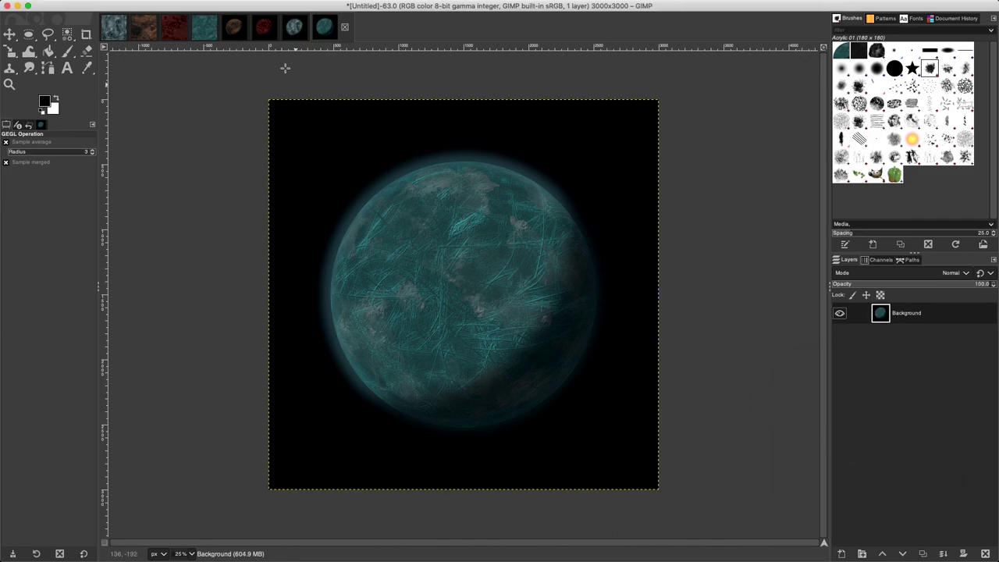
- Compare the source teal texture image with the finished planet image
click(206, 36)
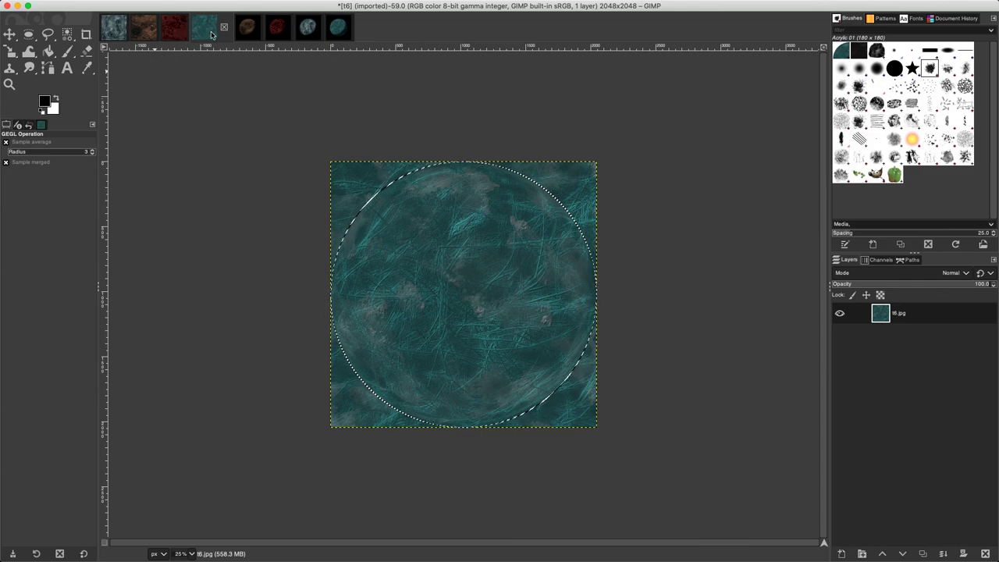
click(338, 35)
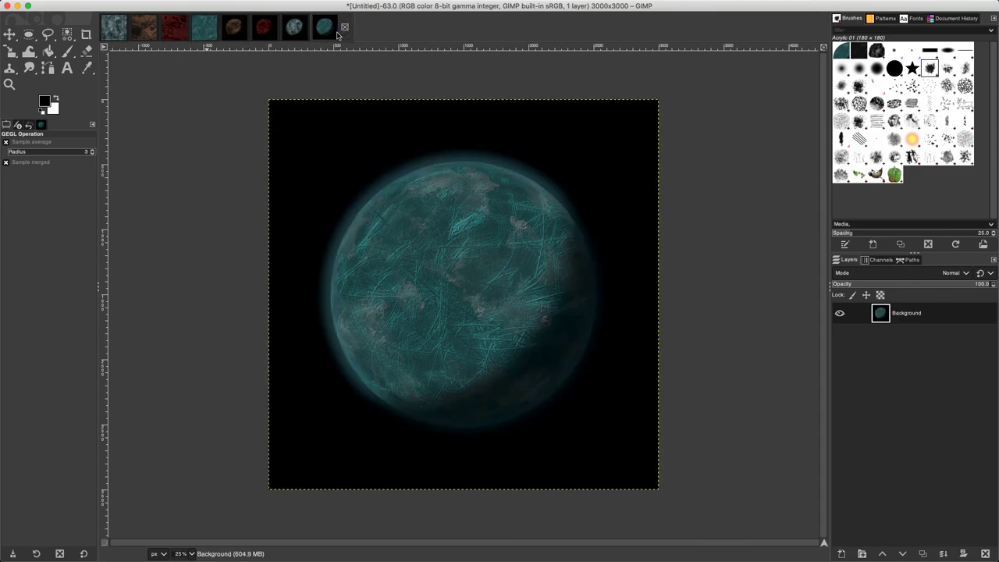